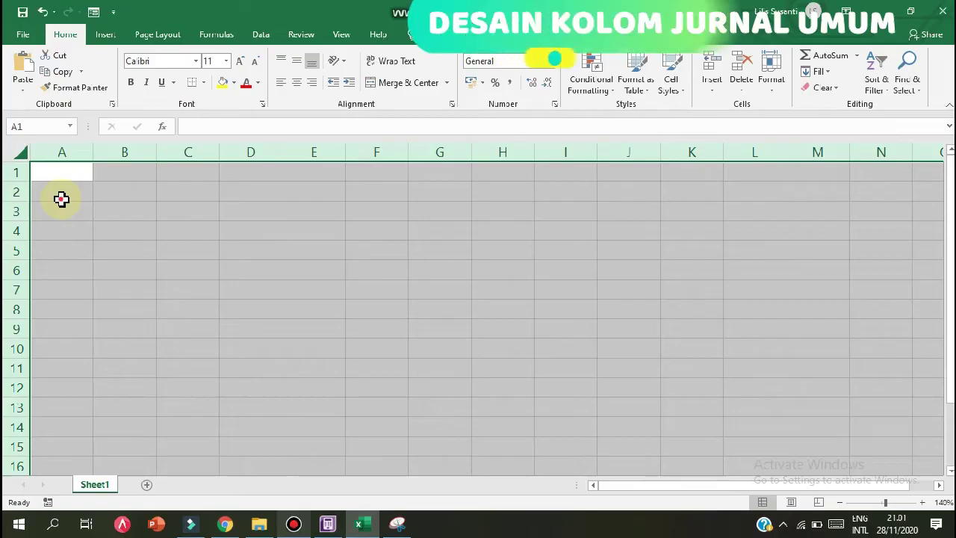
# Zoom the sheet in several steps with the status-bar + button
pyautogui.click(61, 198)
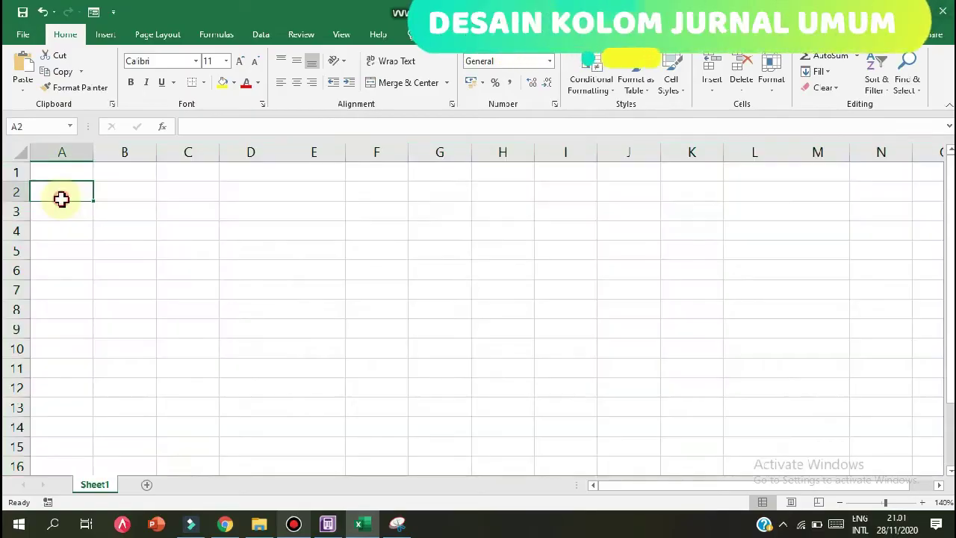
pyautogui.click(923, 503)
pyautogui.click(923, 503)
pyautogui.click(923, 503)
pyautogui.click(923, 503)
pyautogui.click(923, 502)
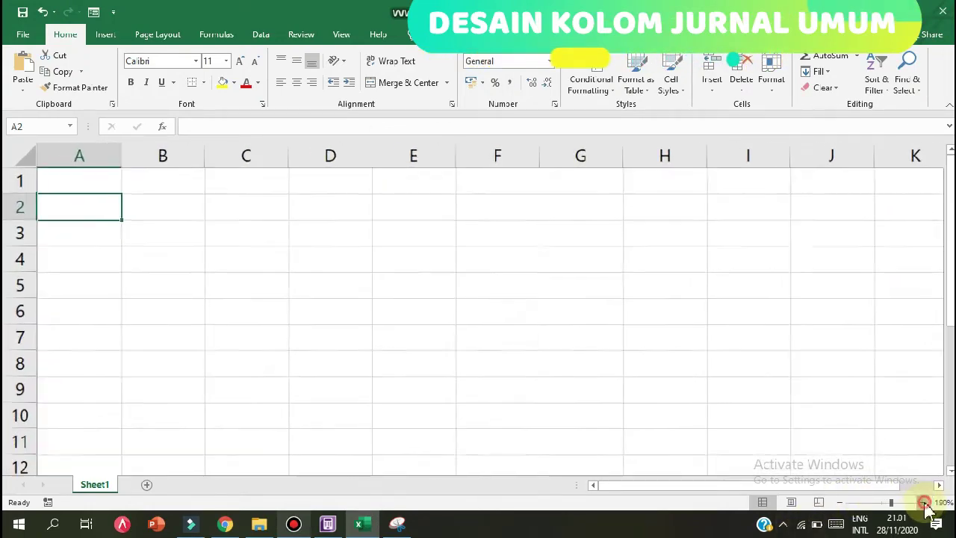
pyautogui.click(922, 503)
pyautogui.click(923, 502)
pyautogui.click(923, 503)
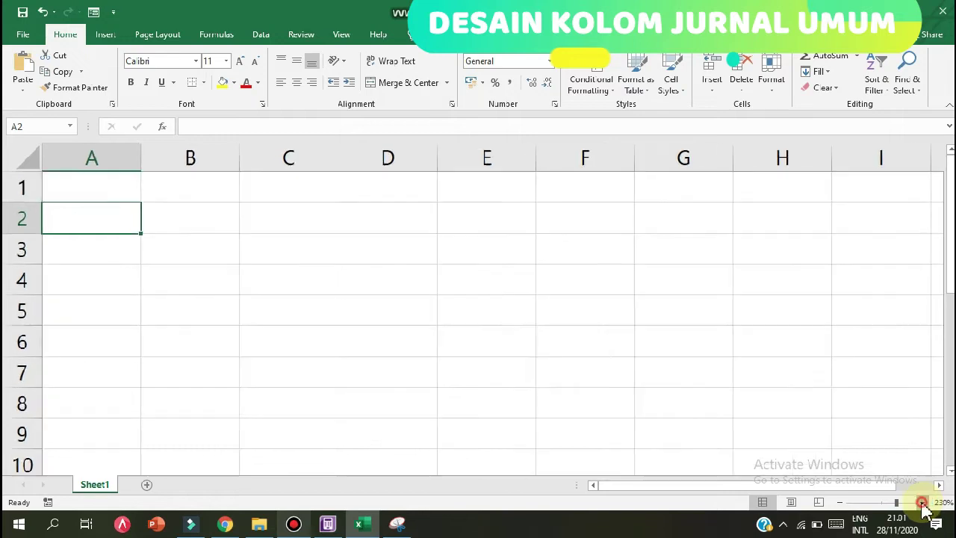
pyautogui.click(923, 503)
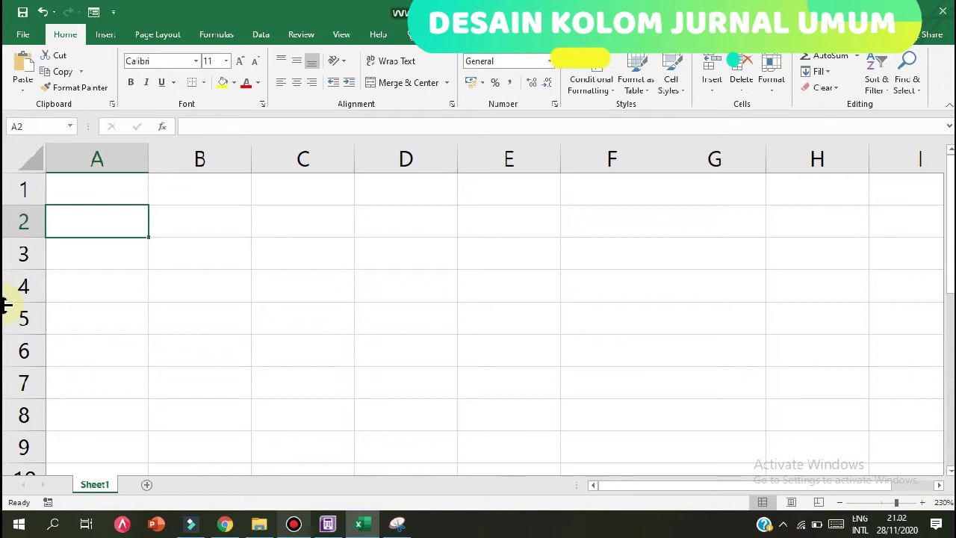
# Enter PT ABC in A1, JURNAL UMUM in A2 and '31 DESEMBER 2019 in A3
pyautogui.click(86, 195)
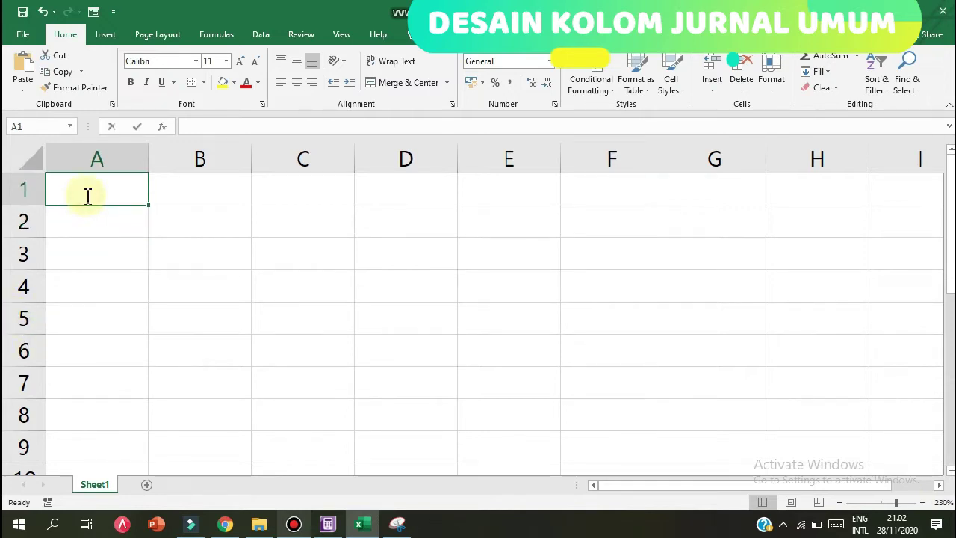
pyautogui.write('PT AB')
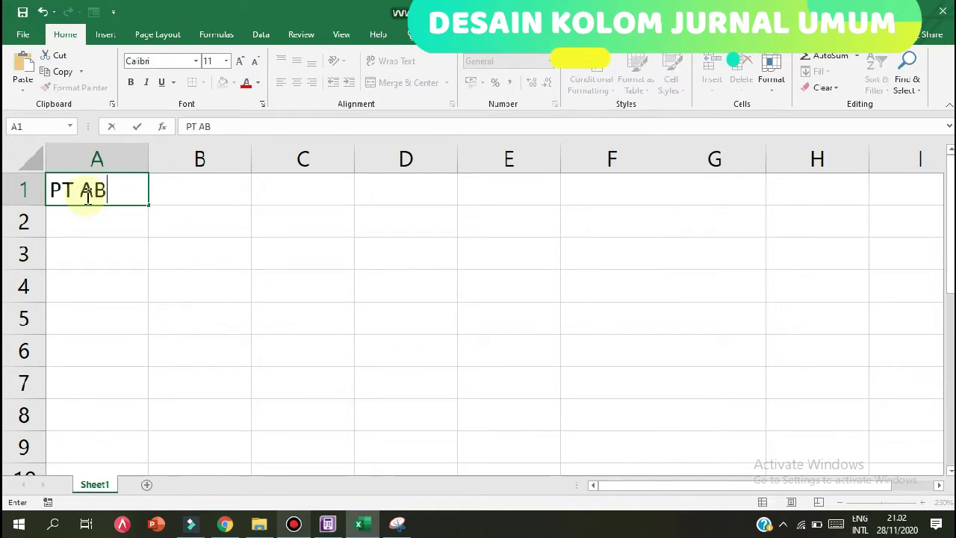
pyautogui.write('C')
pyautogui.press('Return')
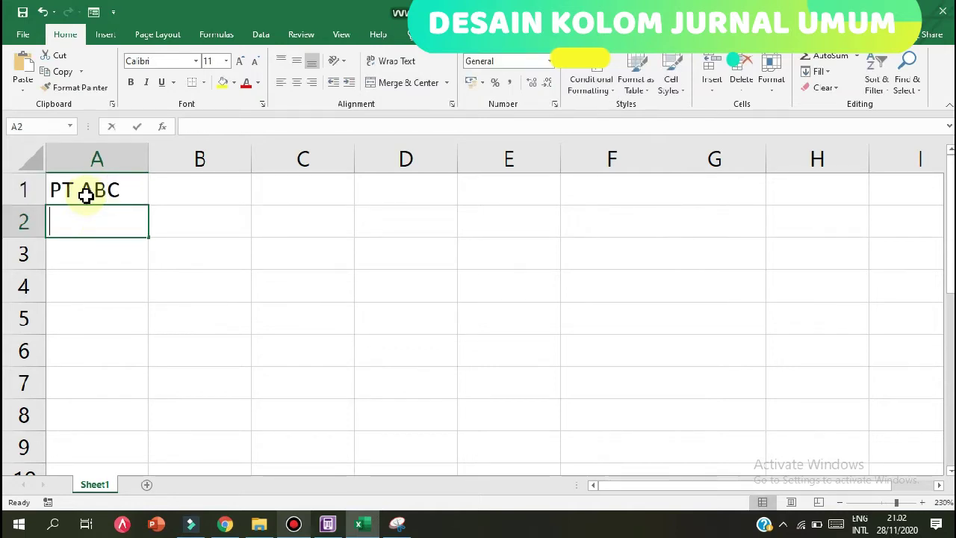
pyautogui.write('JURNA')
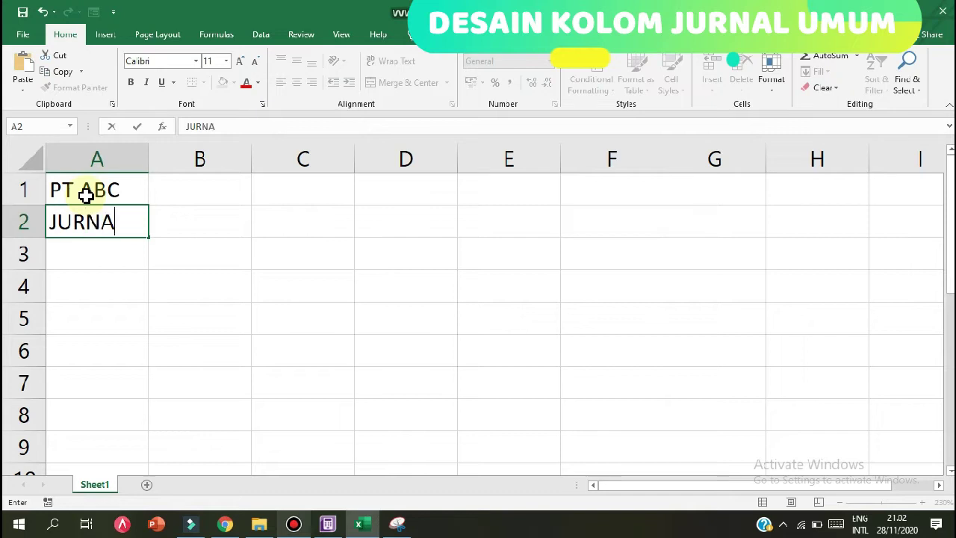
pyautogui.write('L UMUM')
pyautogui.press('Return')
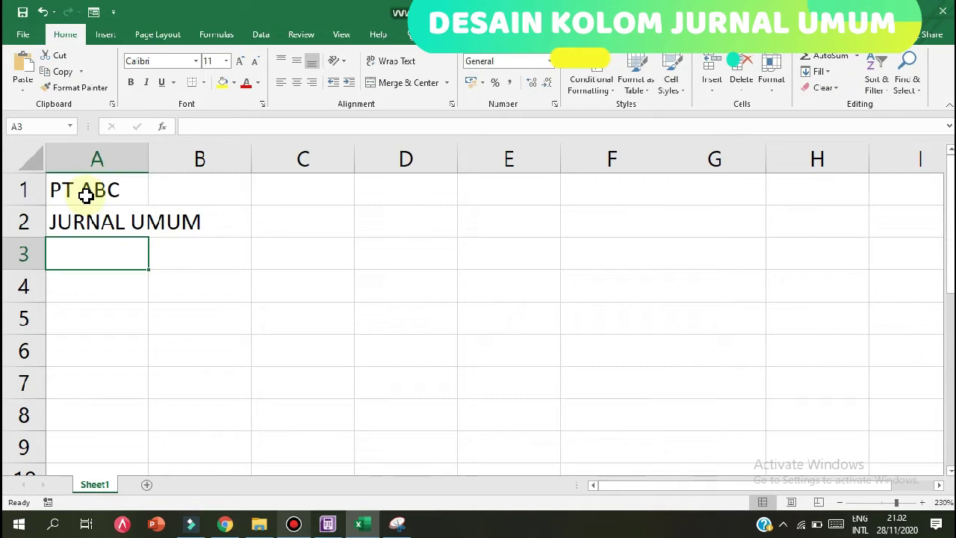
pyautogui.write("'31 DESEM")
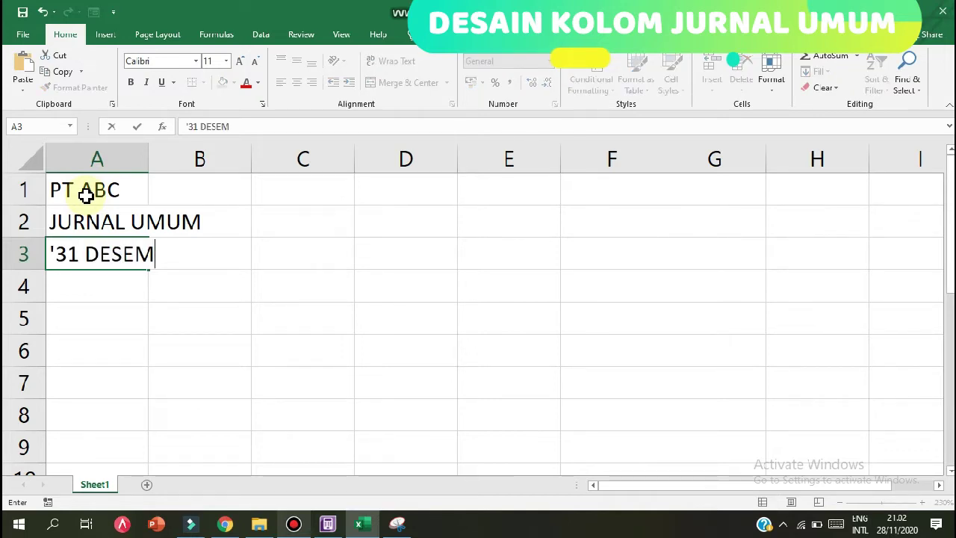
pyautogui.write('BER 2019')
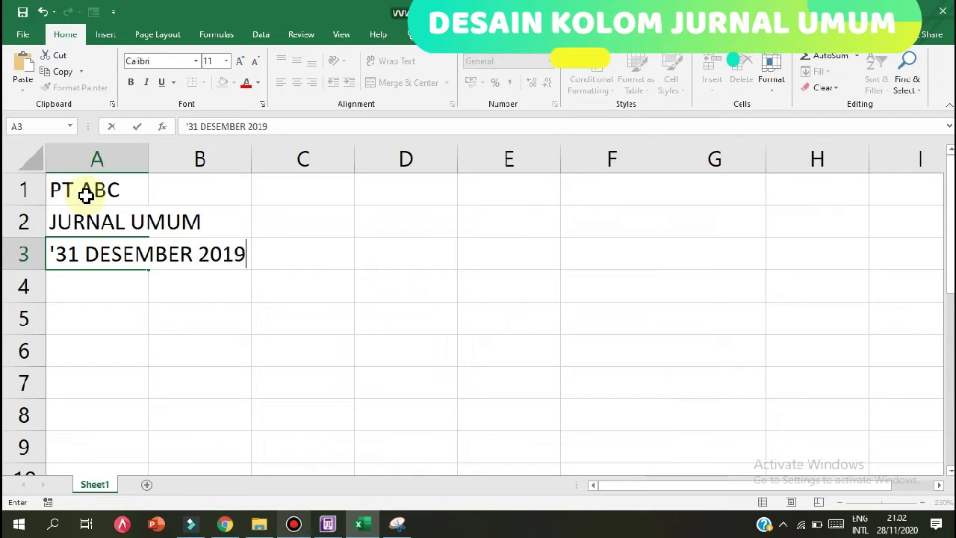
pyautogui.press('Return')
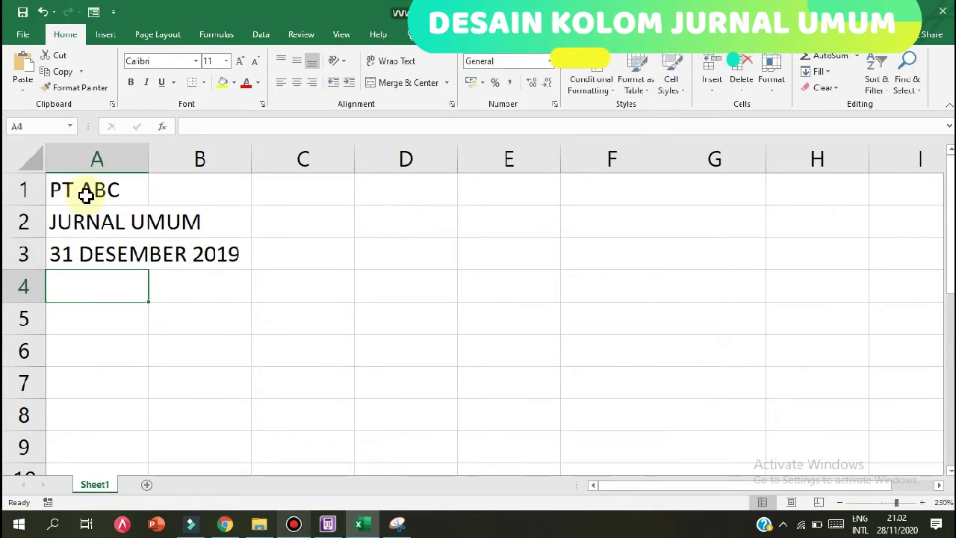
pyautogui.click(62, 254)
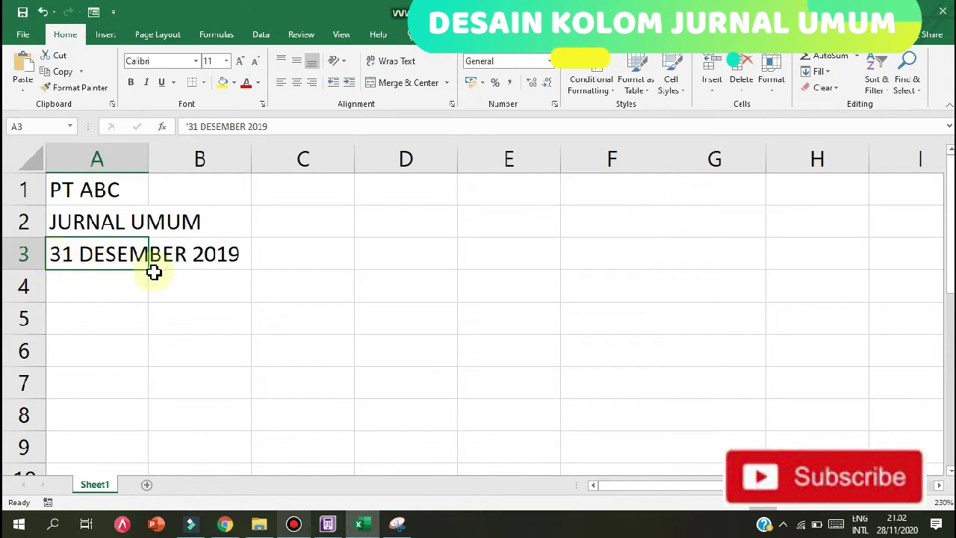
pyautogui.moveTo(148, 274); pyautogui.dragTo(148, 292)
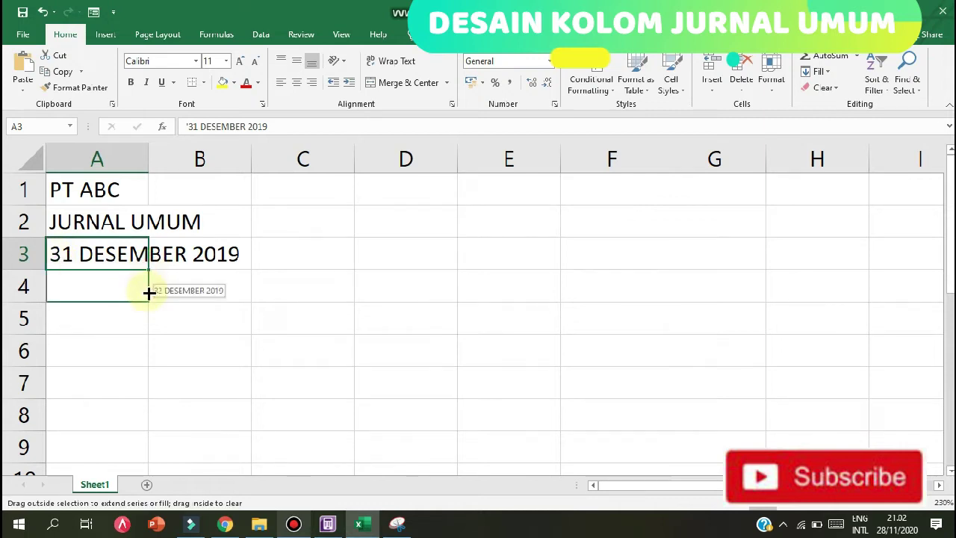
pyautogui.doubleClick(74, 286)
pyautogui.moveTo(79, 286); pyautogui.dragTo(47, 285)
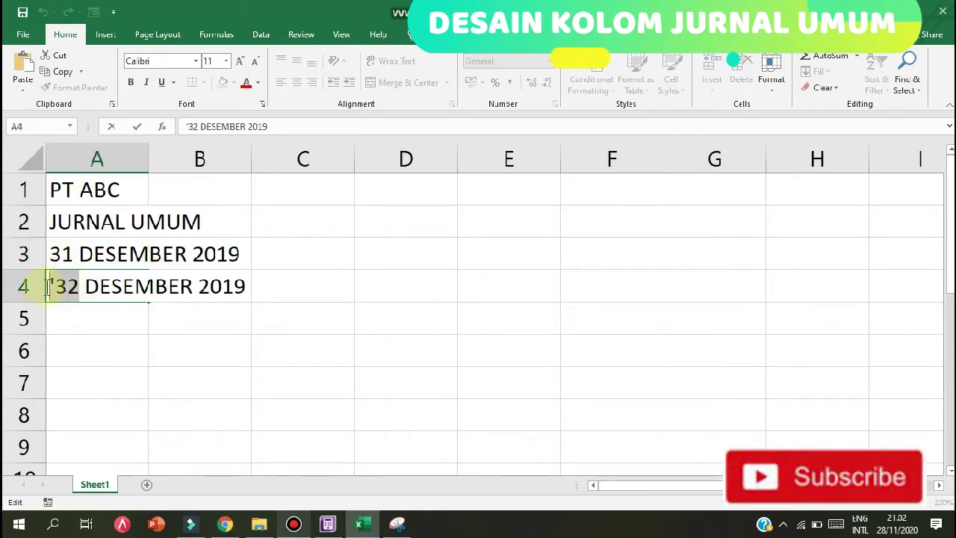
pyautogui.write('31')
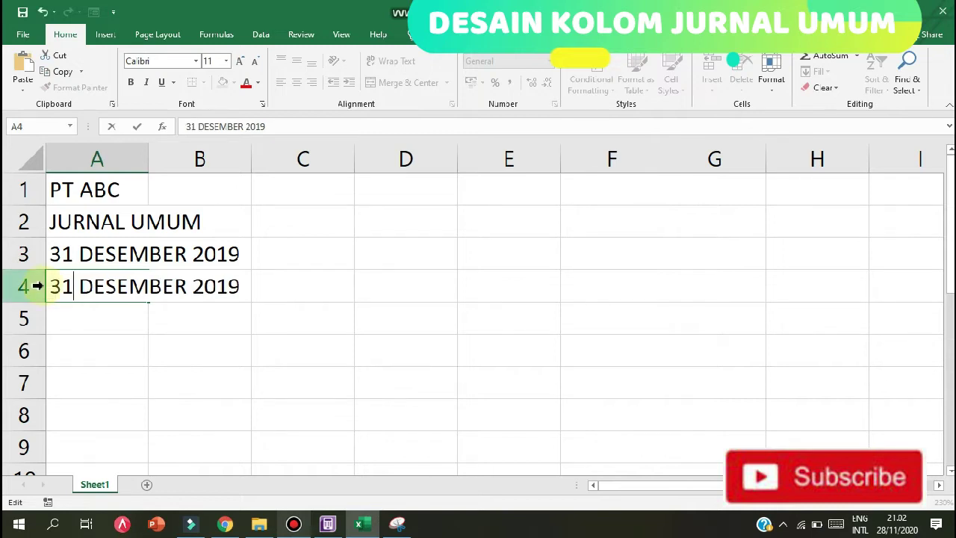
pyautogui.press('Return')
pyautogui.click(95, 287)
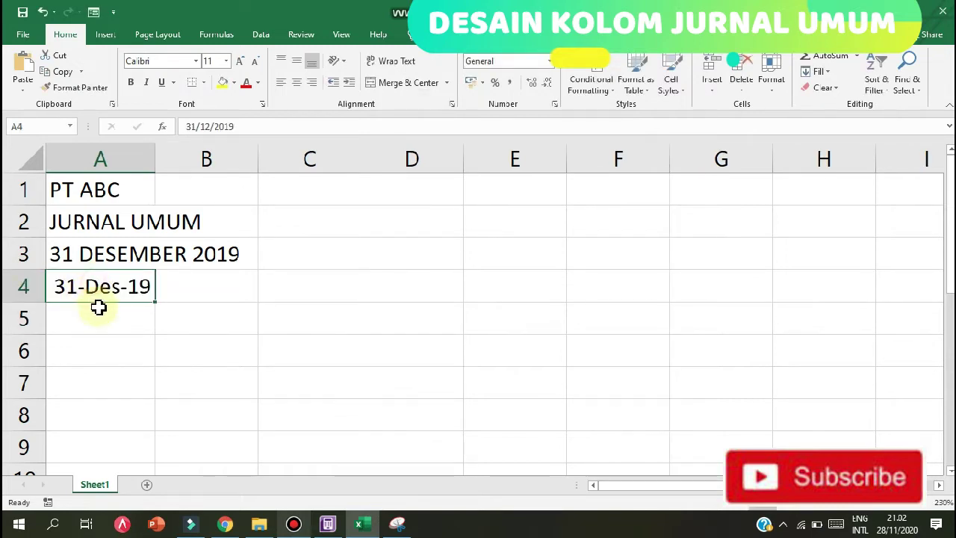
pyautogui.click(81, 253)
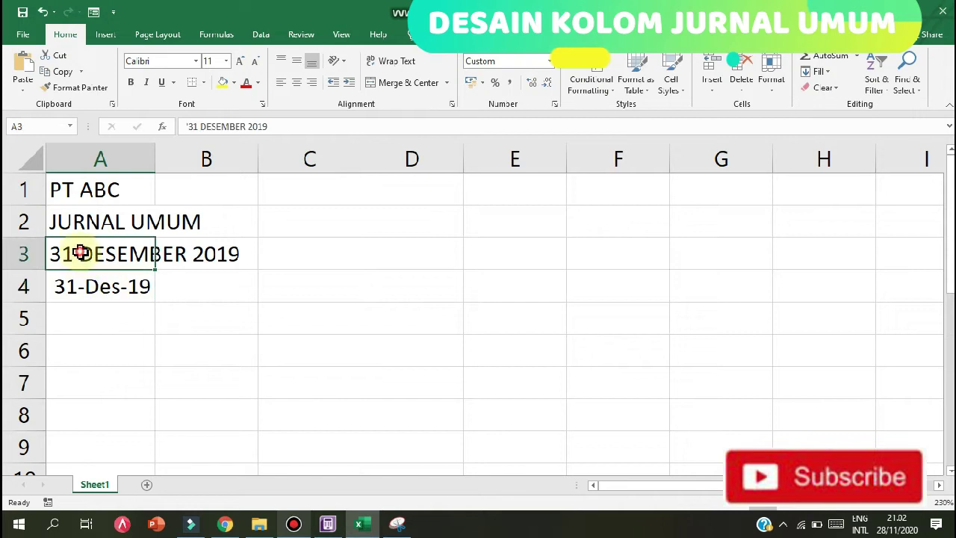
pyautogui.click(75, 286)
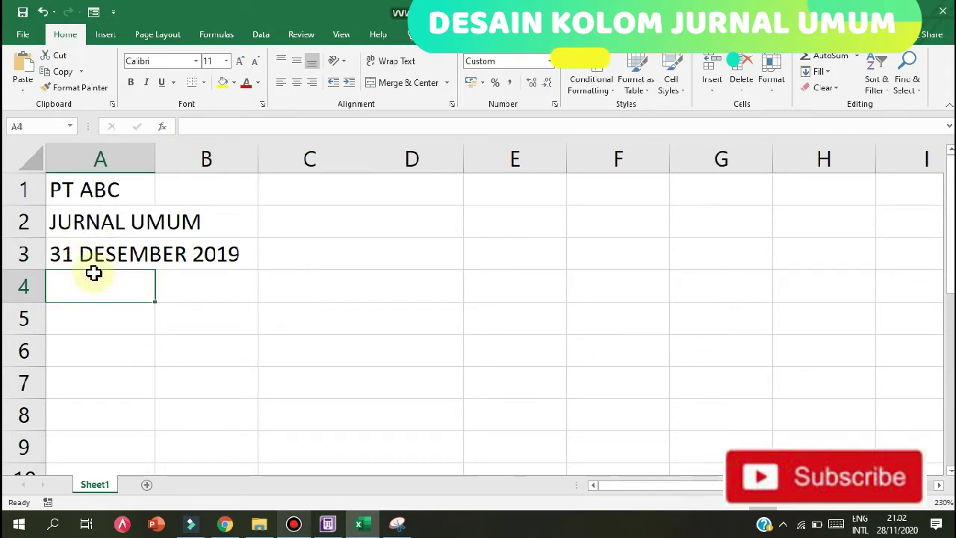
pyautogui.click(81, 324)
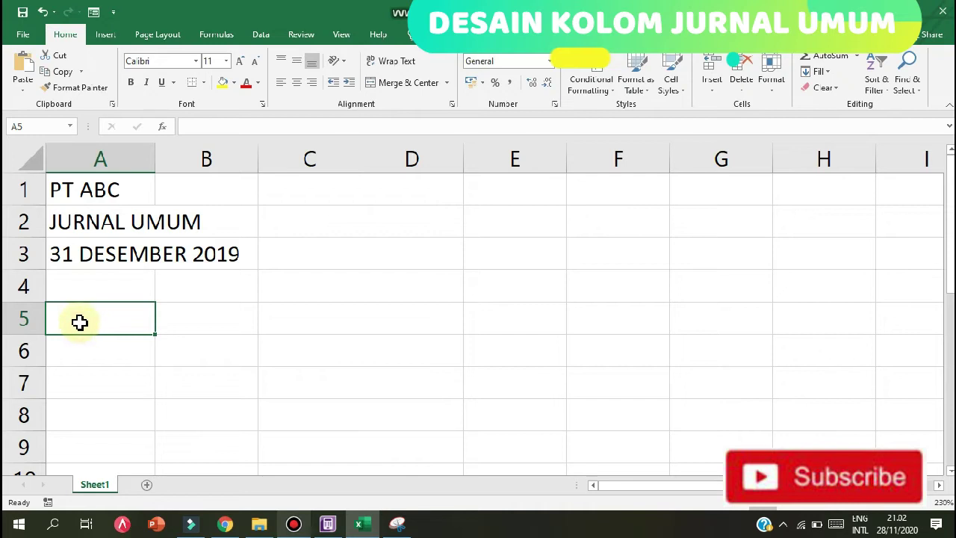
# Type TANGGAL, KETERANGAN, REF, DEBIT and KREDIT into cells A5 through E5
pyautogui.write('TANGGAL')
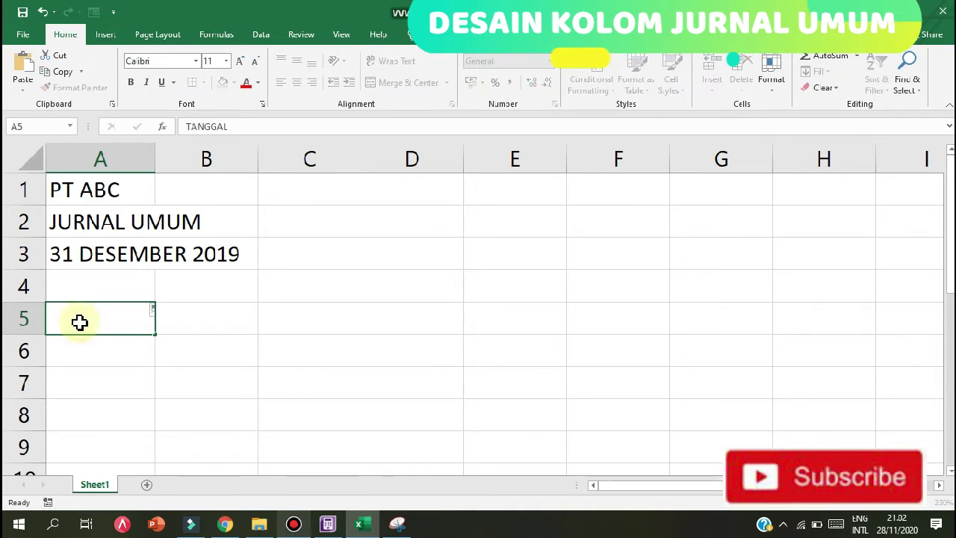
pyautogui.press('Tab')
pyautogui.write('KETERAN')
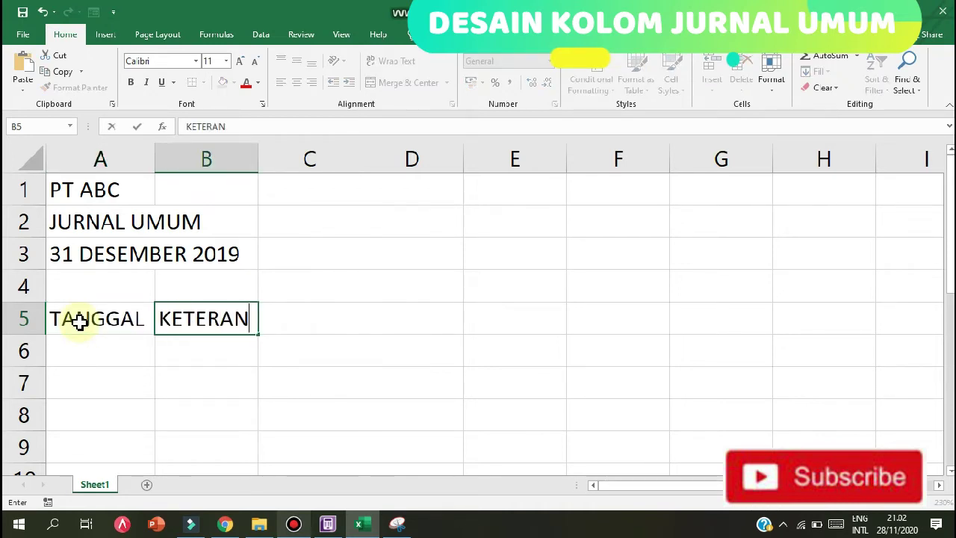
pyautogui.write('GAN')
pyautogui.press('Tab')
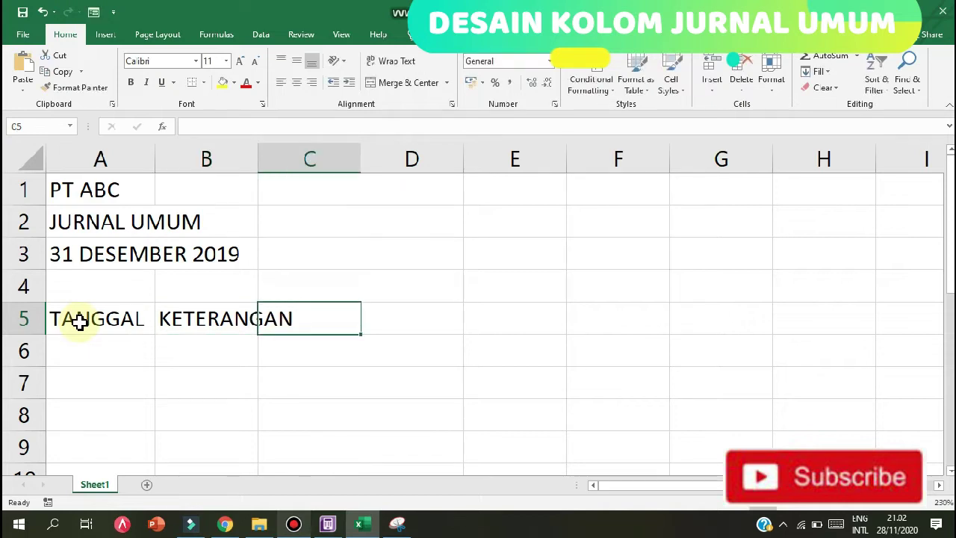
pyautogui.write('REF')
pyautogui.press('Tab')
pyautogui.write('DEB')
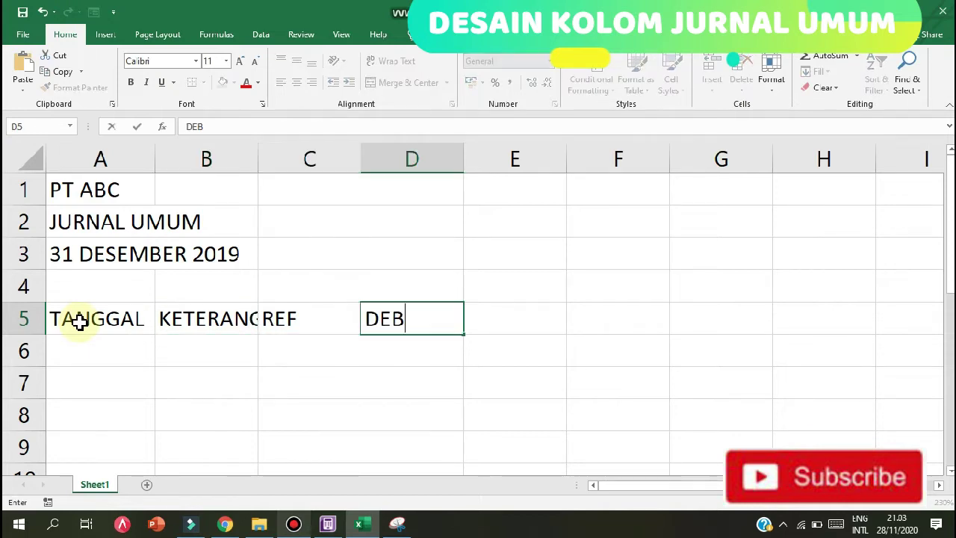
pyautogui.press('Tab')
pyautogui.write('K')
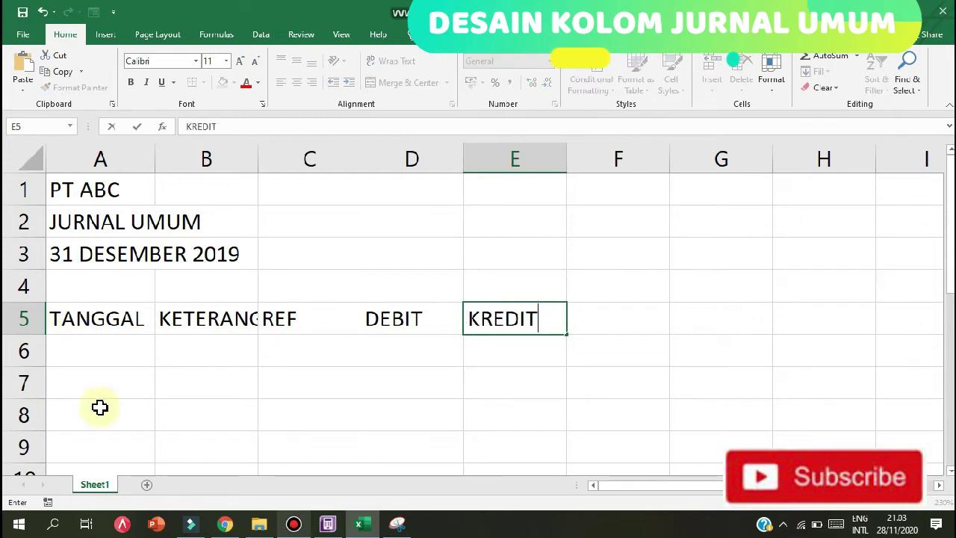
pyautogui.click(137, 374)
pyautogui.click(25, 158)
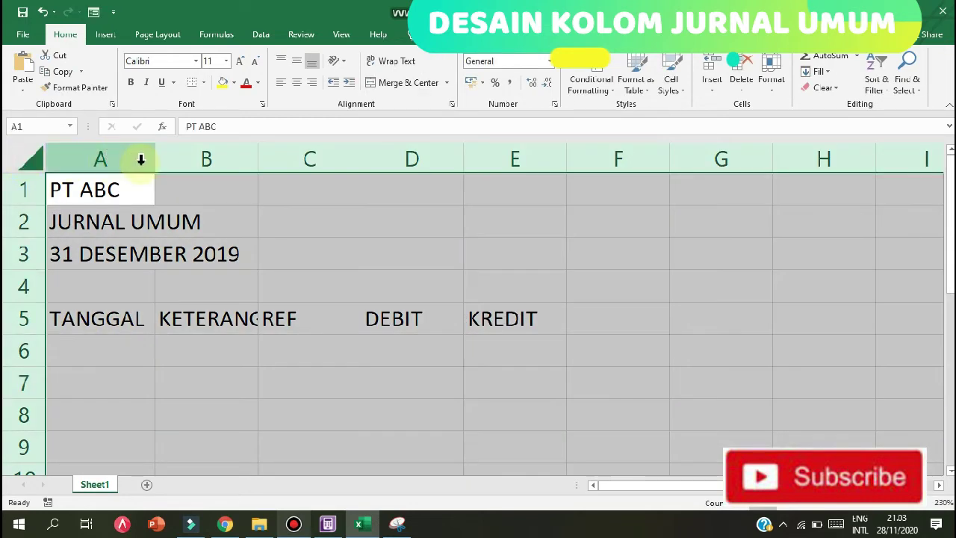
pyautogui.doubleClick(155, 158)
pyautogui.click(272, 293)
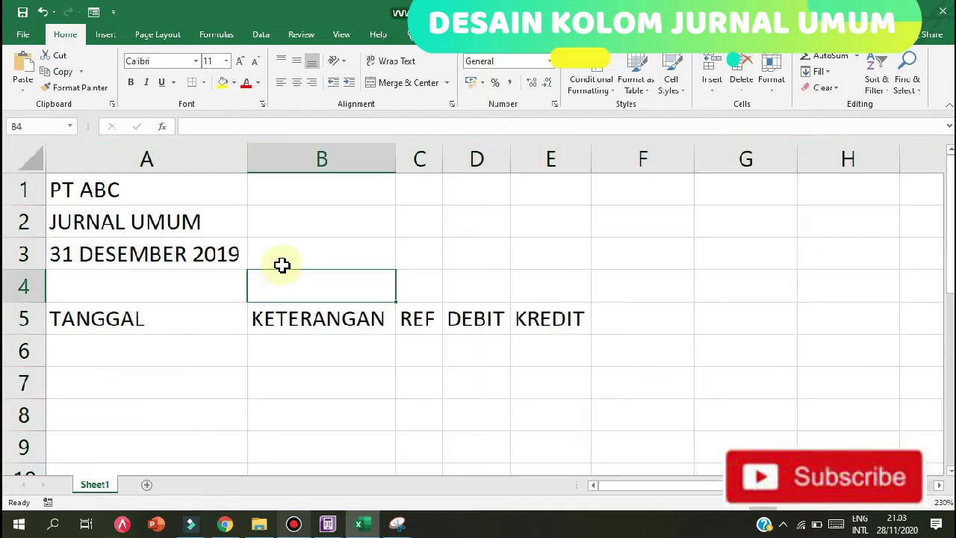
pyautogui.click(286, 227)
pyautogui.click(164, 191)
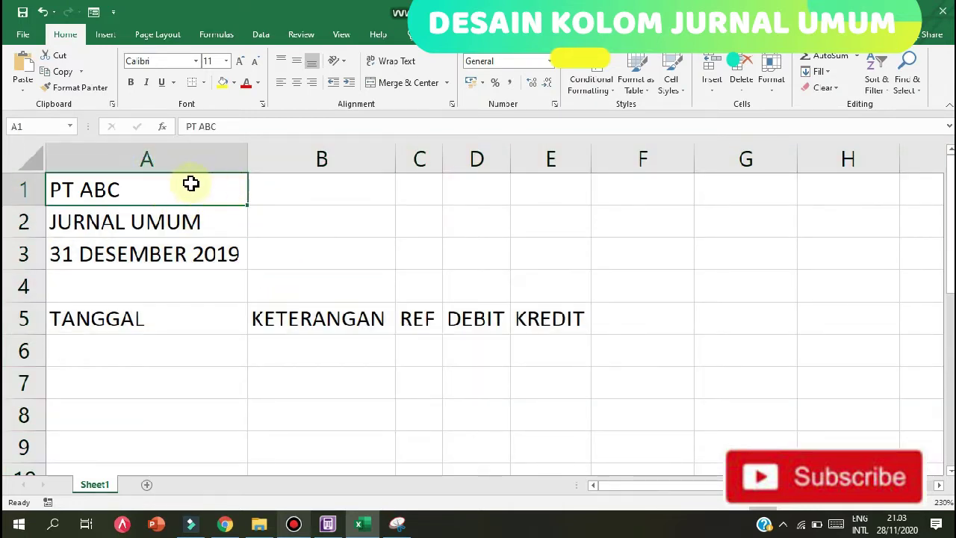
pyautogui.click(173, 165)
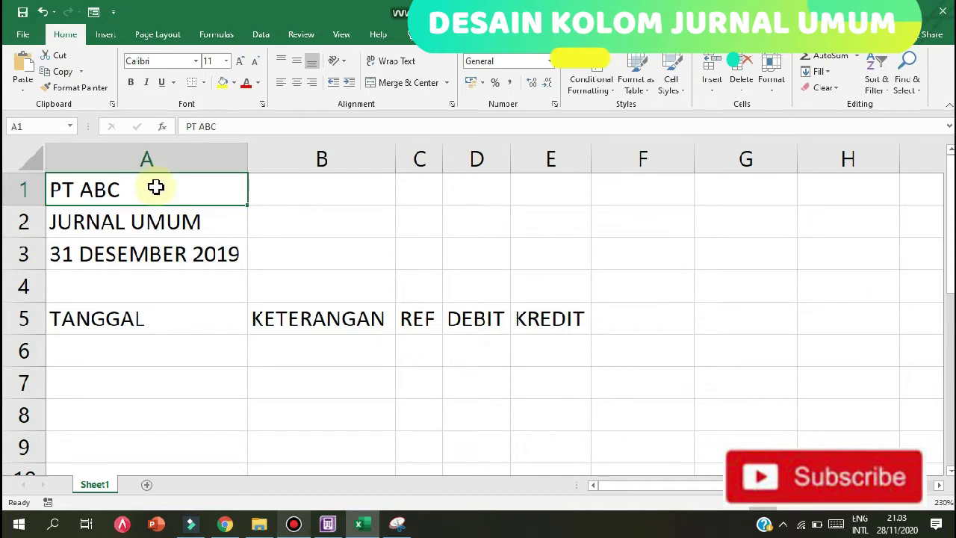
pyautogui.click(546, 182)
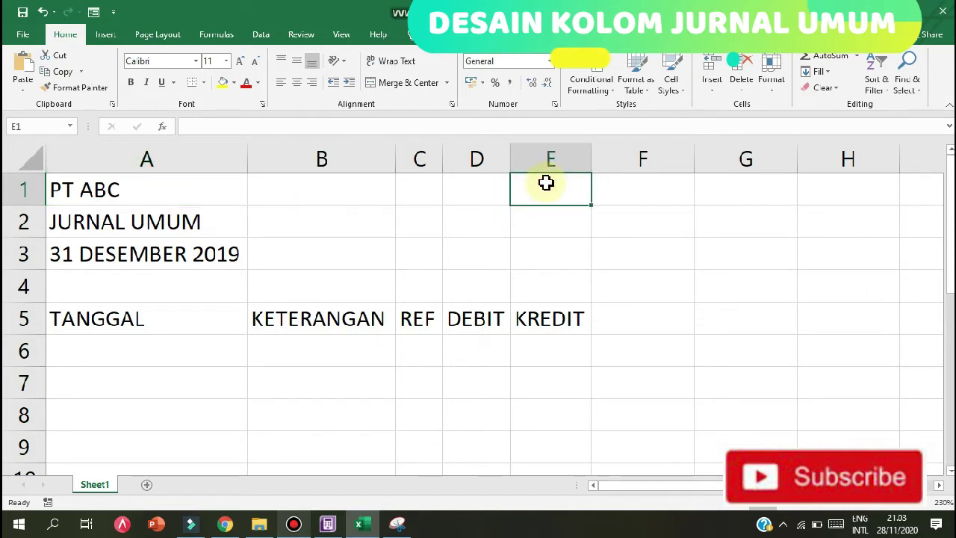
pyautogui.click(525, 315)
# Merge & Center A1:E1, A2:E2 and A3:E3 so each title line spans the table
pyautogui.moveTo(63, 184); pyautogui.dragTo(548, 181)
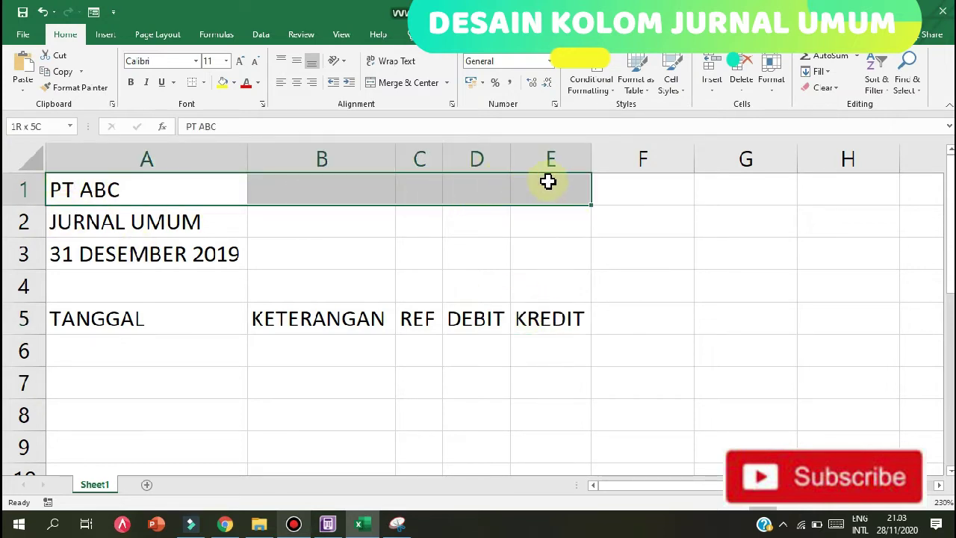
pyautogui.click(396, 83)
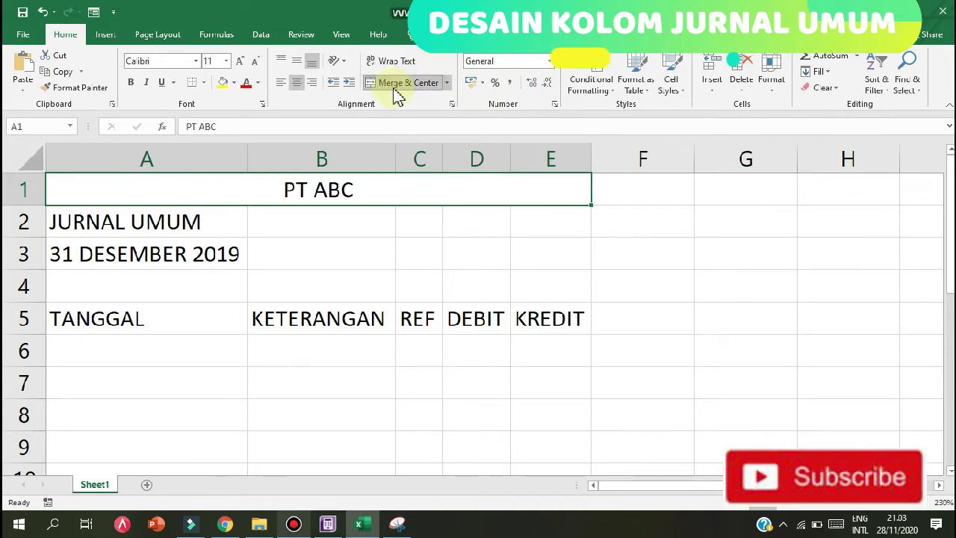
pyautogui.click(52, 222)
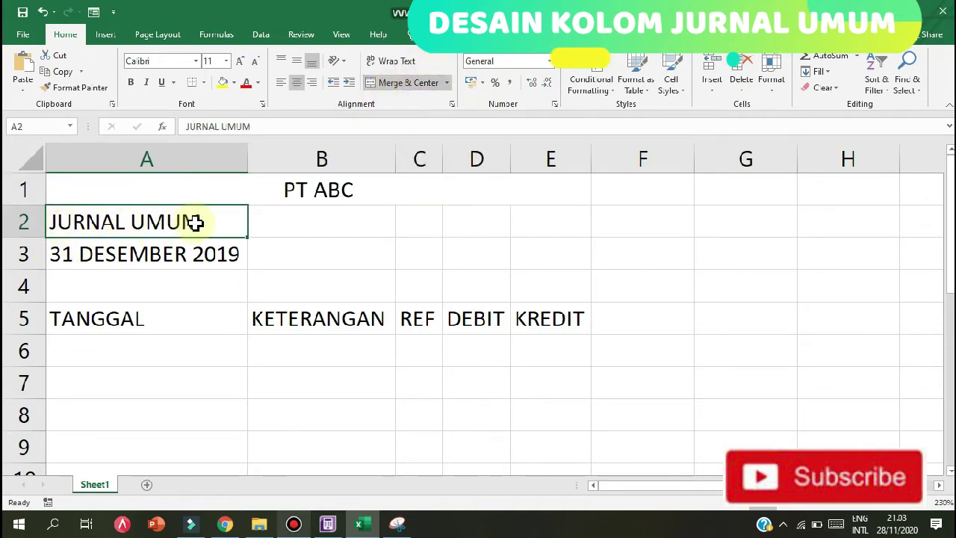
pyautogui.moveTo(195, 222); pyautogui.dragTo(545, 232)
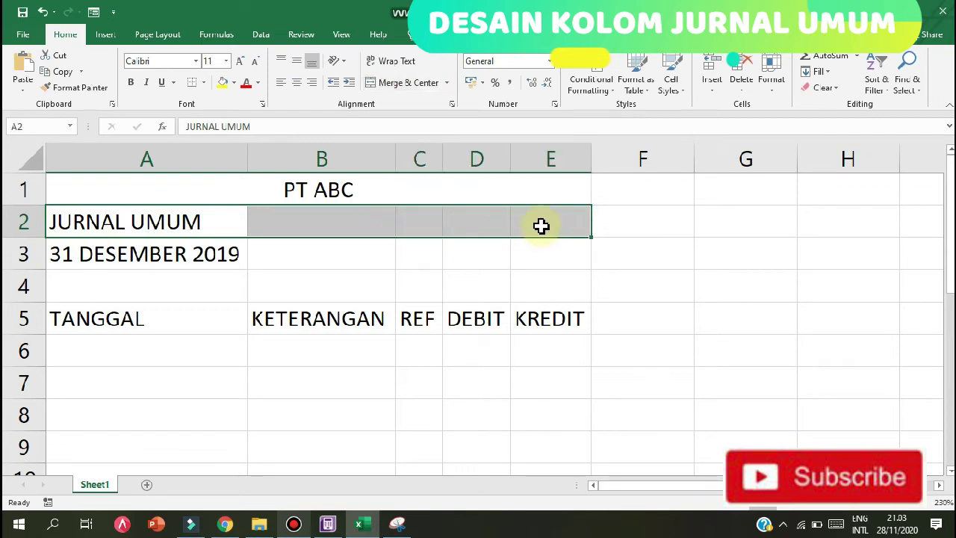
pyautogui.click(407, 84)
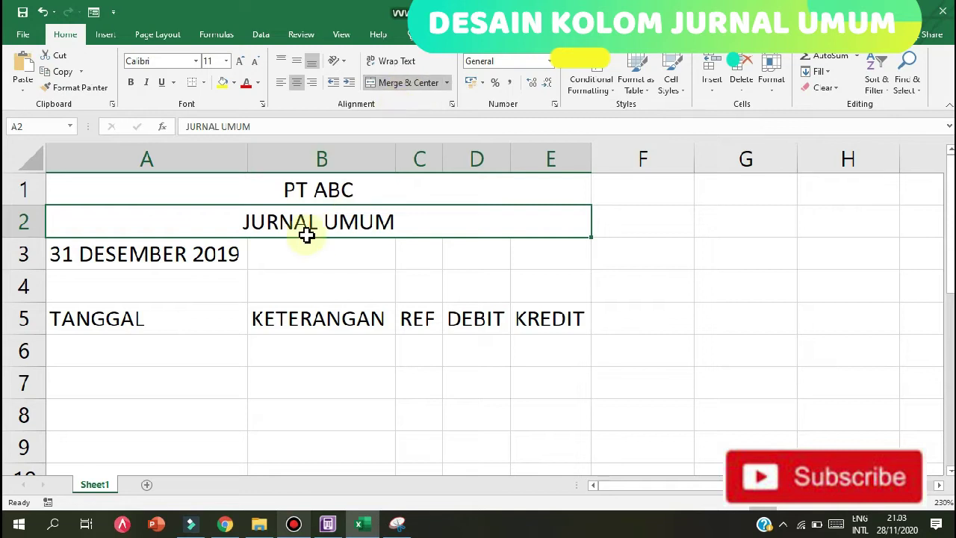
pyautogui.moveTo(224, 251); pyautogui.dragTo(555, 252)
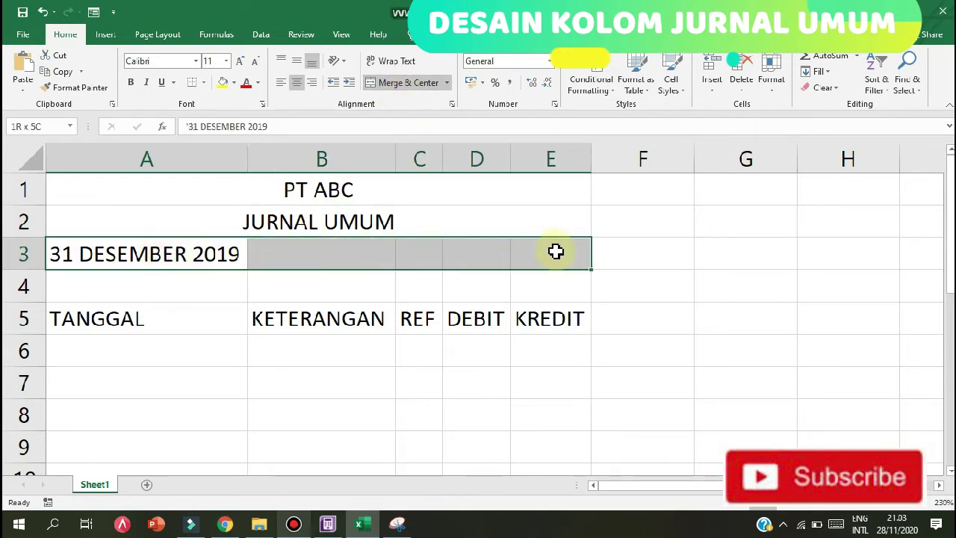
pyautogui.click(404, 85)
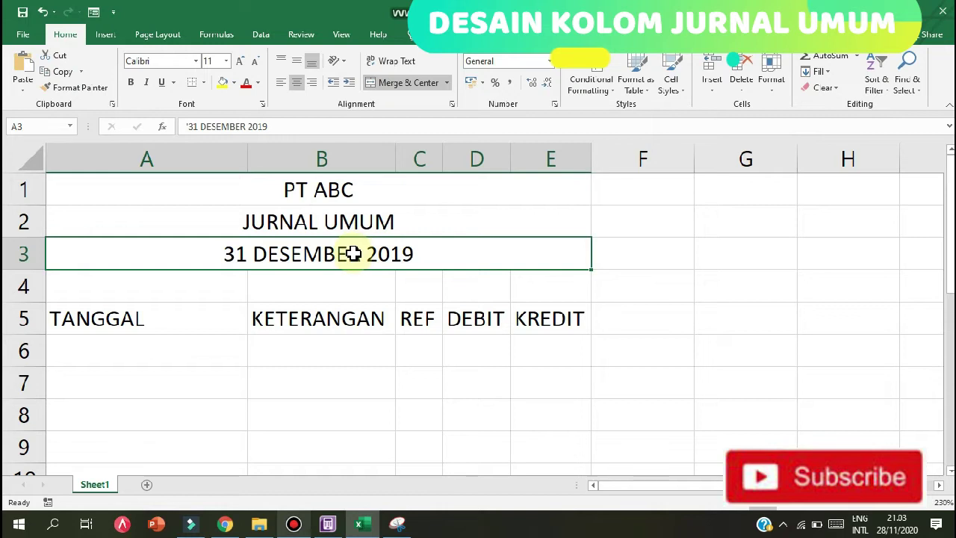
# Apply All Borders to the journal table range A5:E9
pyautogui.click(133, 290)
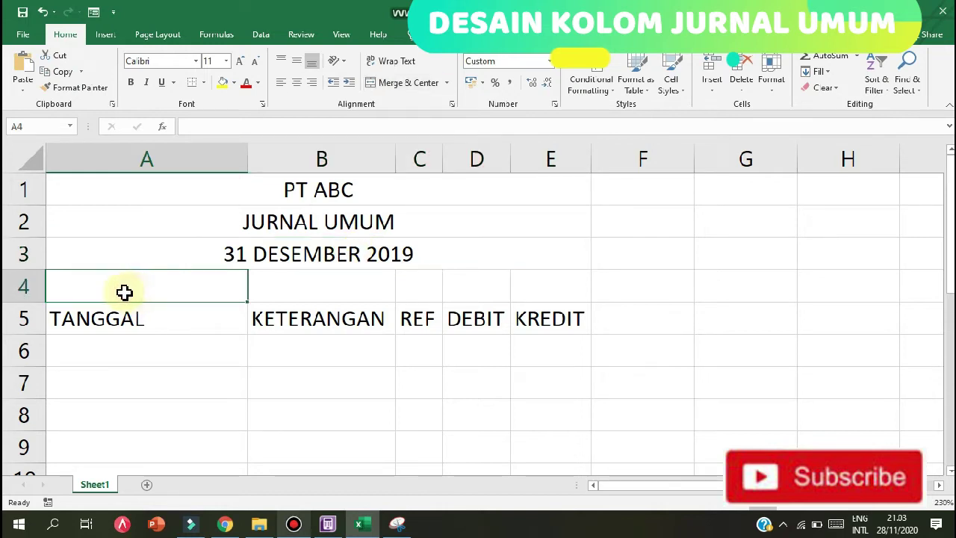
pyautogui.moveTo(268, 301); pyautogui.dragTo(622, 295)
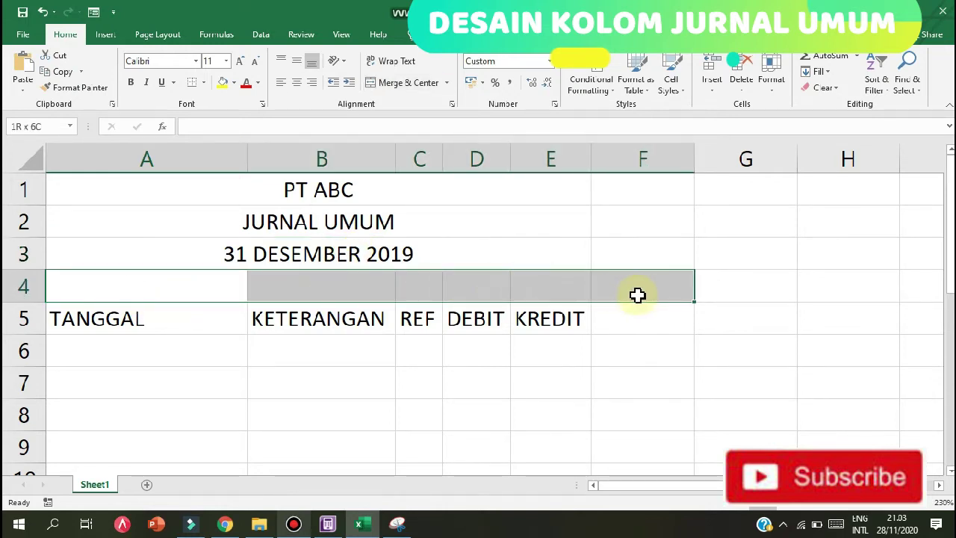
pyautogui.click(418, 318)
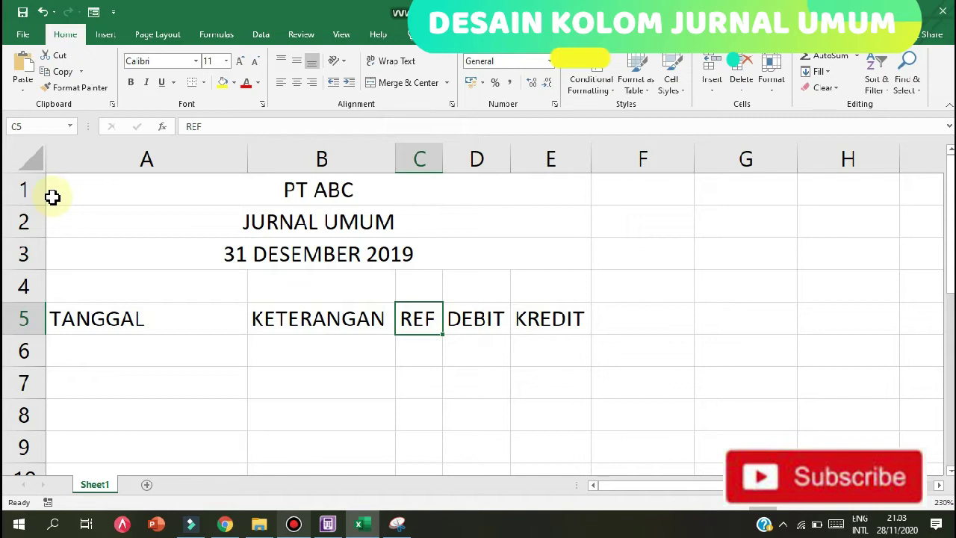
pyautogui.moveTo(71, 317)
pyautogui.mouseDown()
pyautogui.moveTo(390, 412)
pyautogui.moveTo(543, 470)
pyautogui.mouseUp()
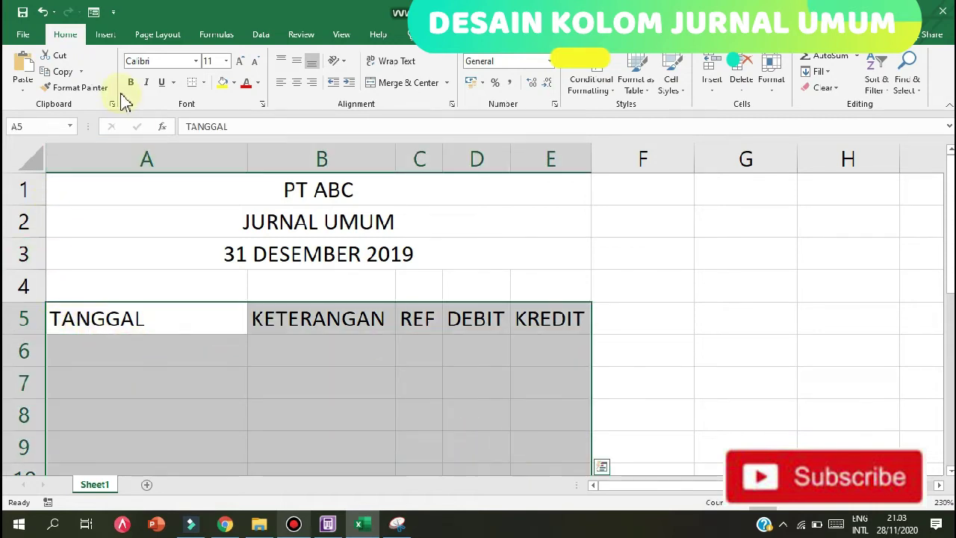
pyautogui.click(203, 82)
pyautogui.click(202, 209)
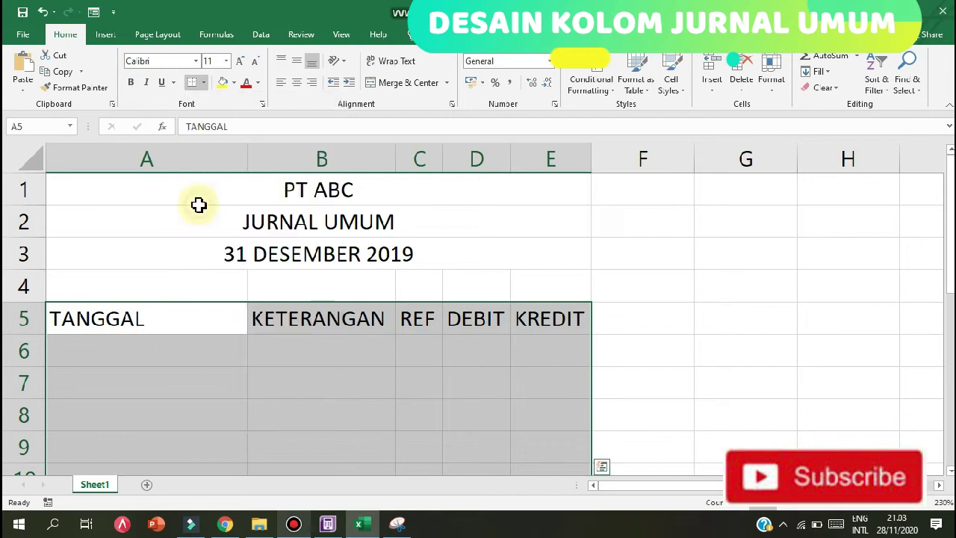
pyautogui.click(159, 281)
# Auto-fit columns A and C to their headings and widen columns C to E equally
pyautogui.doubleClick(246, 159)
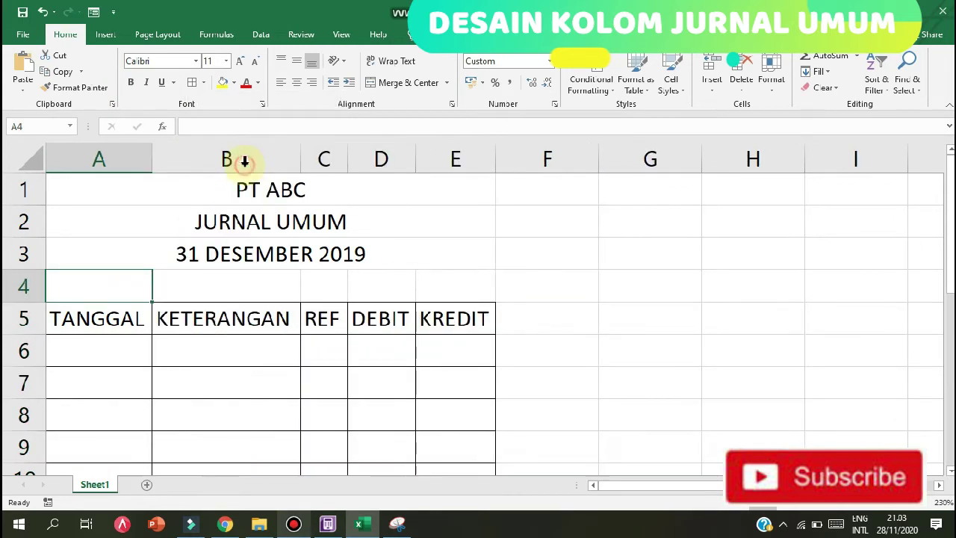
pyautogui.click(200, 305)
pyautogui.moveTo(324, 157)
pyautogui.mouseDown()
pyautogui.moveTo(414, 181)
pyautogui.moveTo(448, 160)
pyautogui.mouseUp()
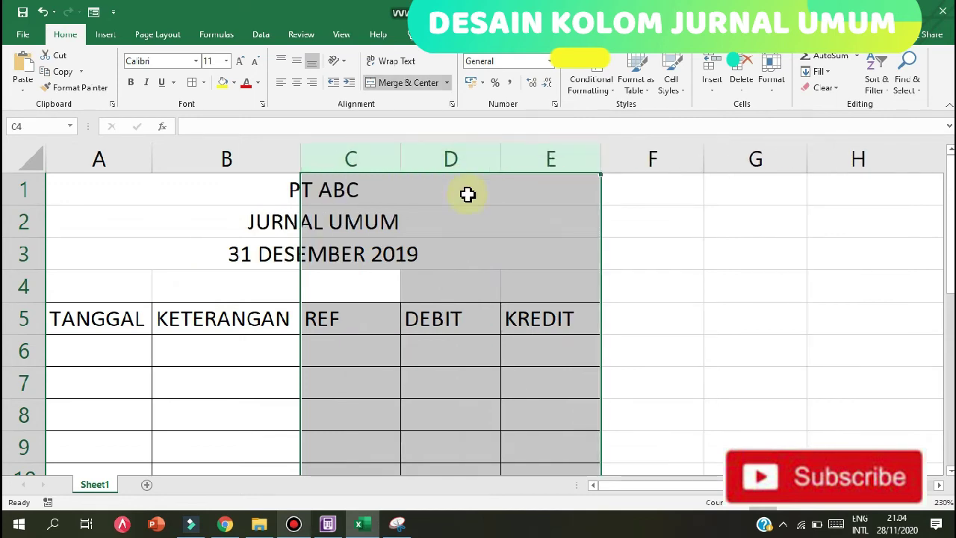
pyautogui.click(514, 262)
pyautogui.doubleClick(400, 159)
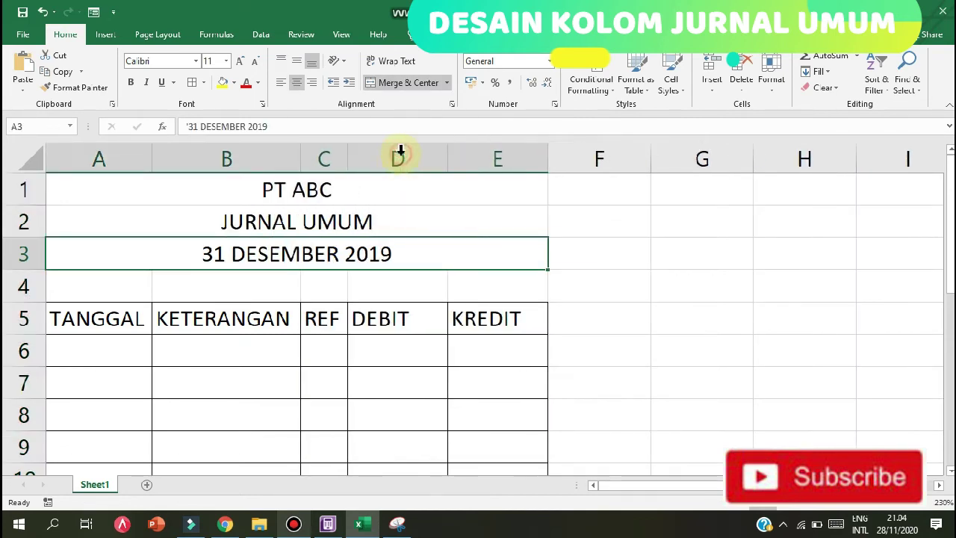
pyautogui.click(324, 317)
pyautogui.click(311, 216)
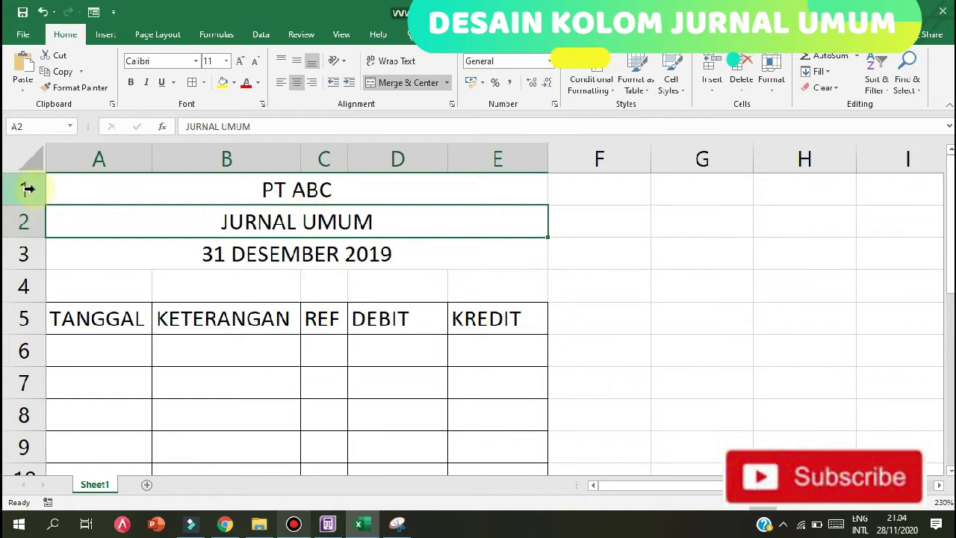
pyautogui.moveTo(32, 189); pyautogui.dragTo(30, 251)
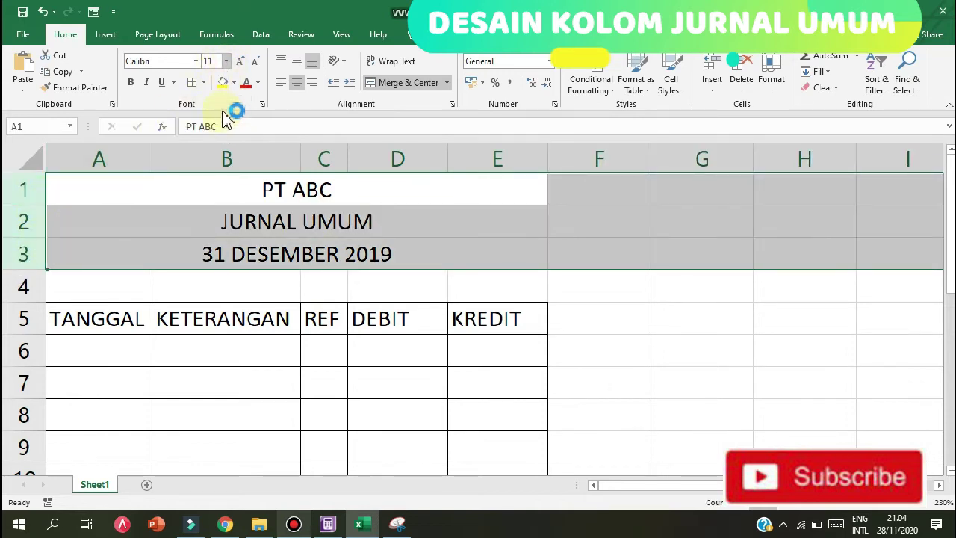
# Set the title rows 1–3 to font size 22, then reduce them to 12
pyautogui.click(225, 61)
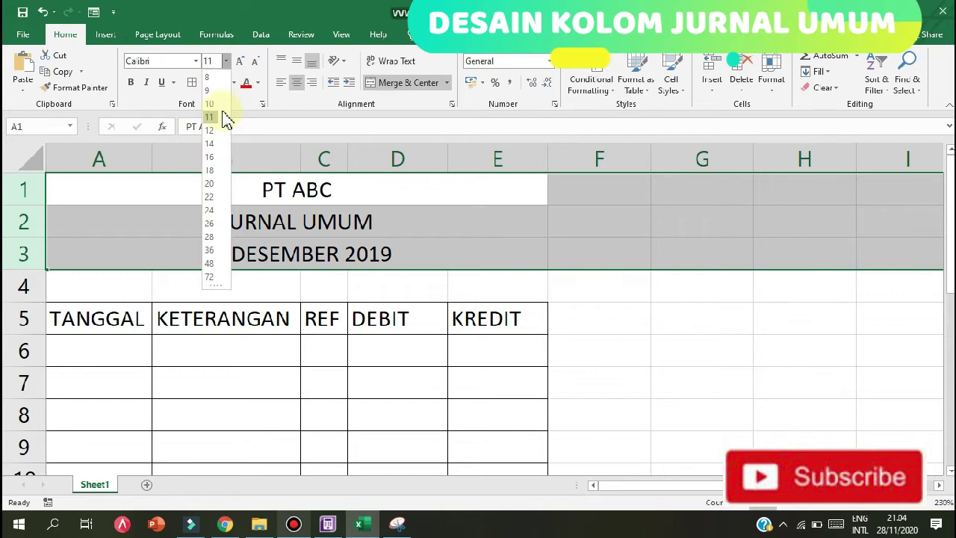
pyautogui.click(210, 196)
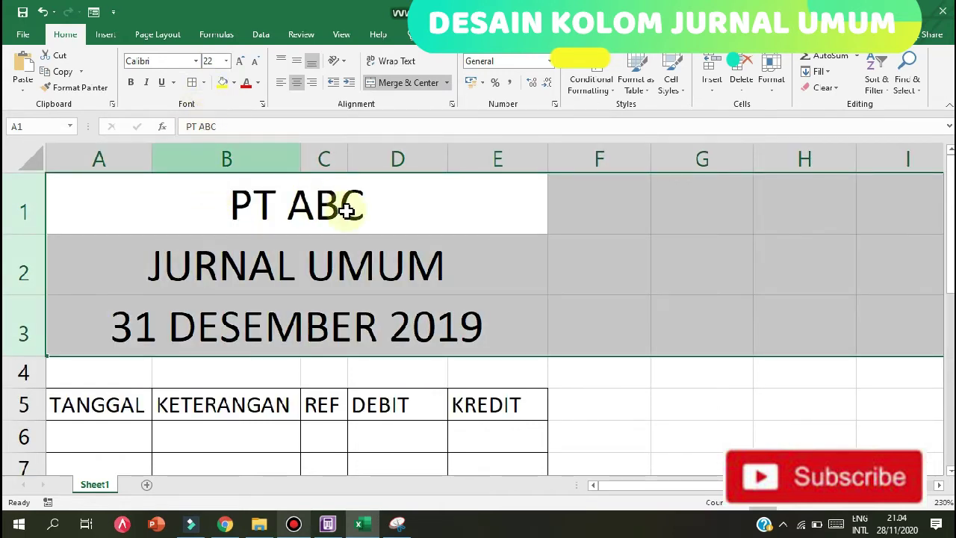
pyautogui.click(841, 508)
pyautogui.click(841, 508)
pyautogui.click(841, 508)
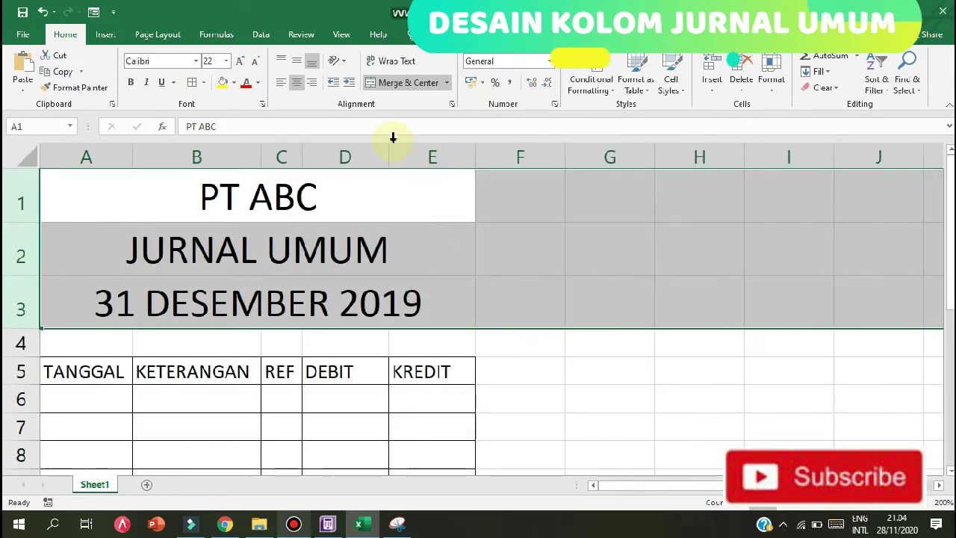
pyautogui.click(226, 61)
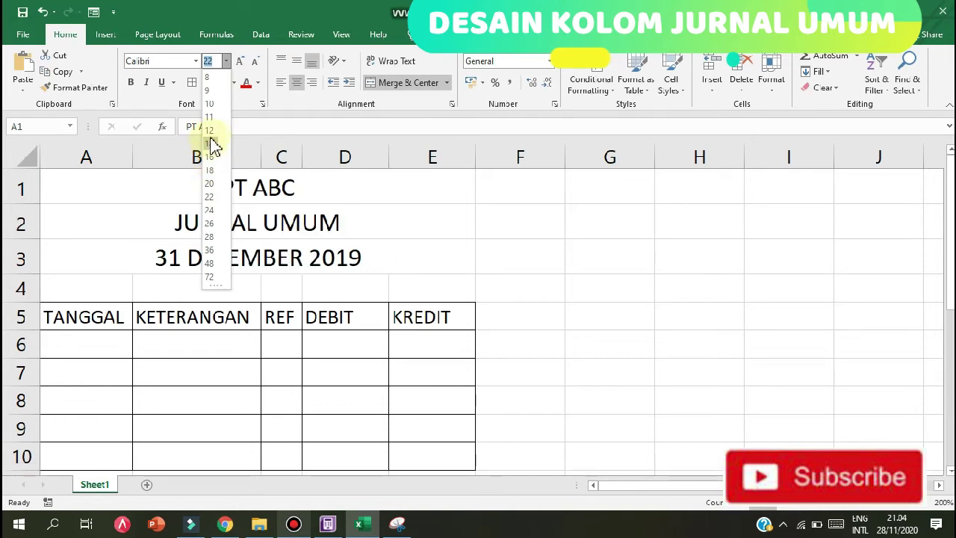
pyautogui.click(213, 131)
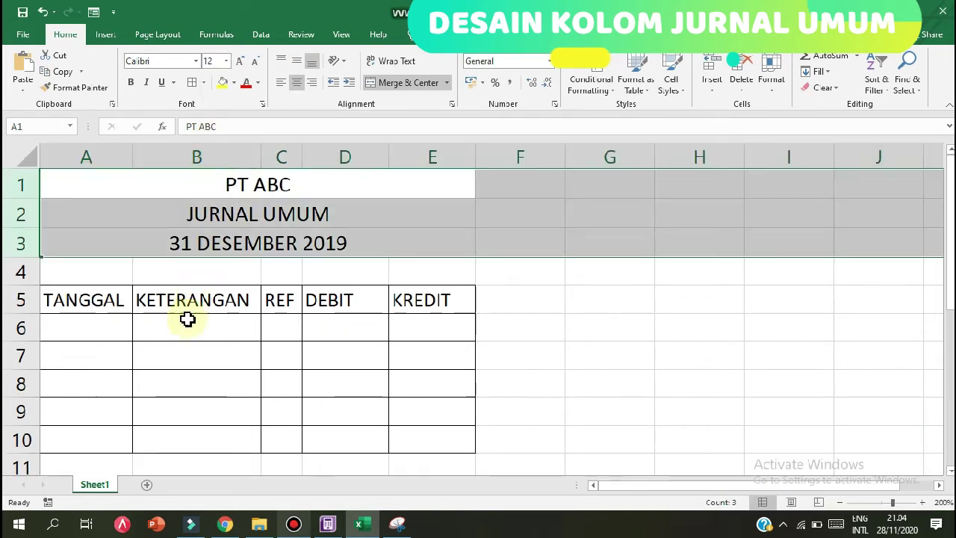
pyautogui.click(188, 321)
pyautogui.click(9, 300)
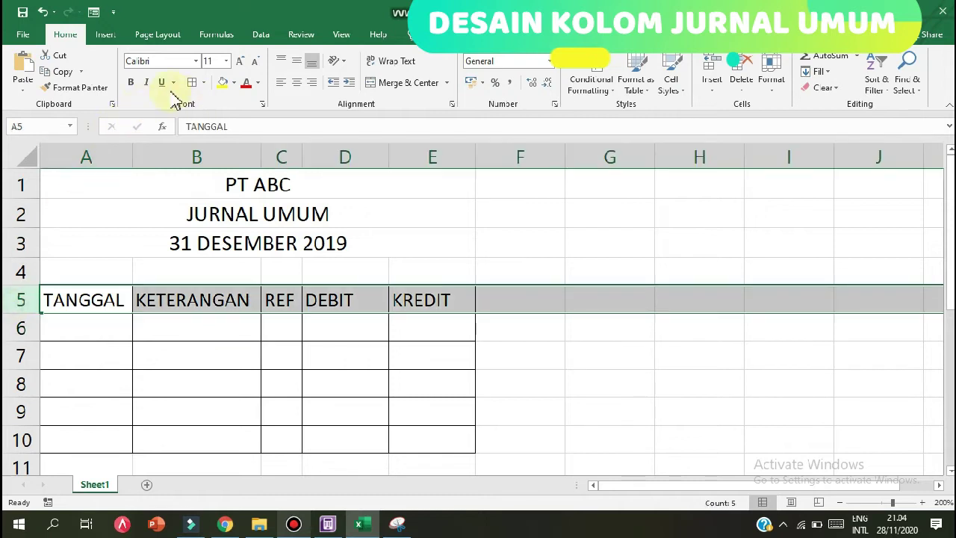
pyautogui.click(130, 82)
pyautogui.click(82, 351)
pyautogui.click(189, 329)
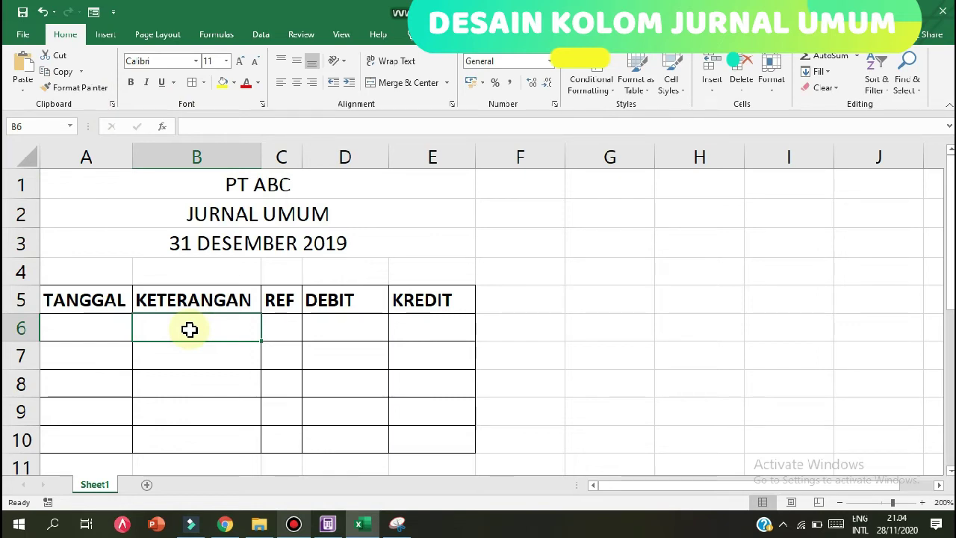
pyautogui.click(354, 332)
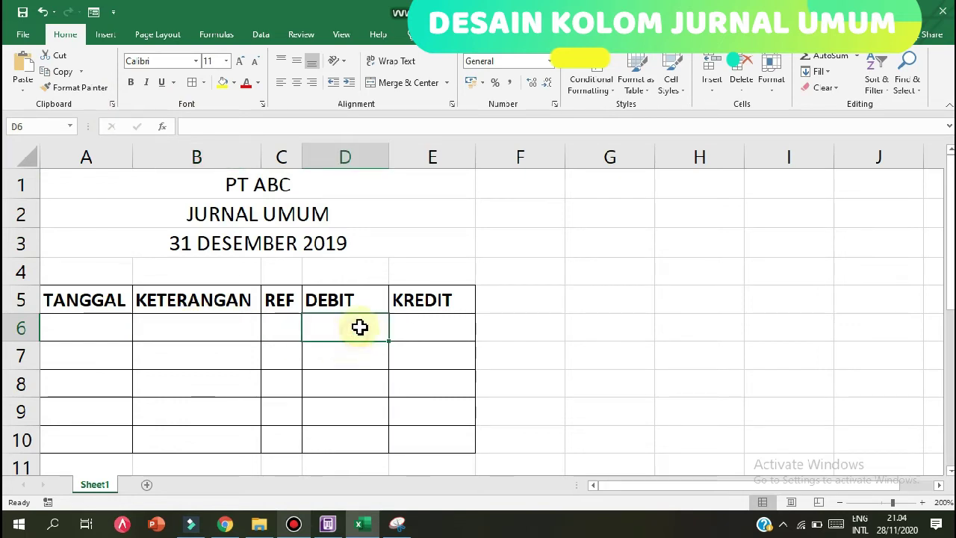
pyautogui.click(373, 272)
pyautogui.click(329, 356)
pyautogui.click(149, 308)
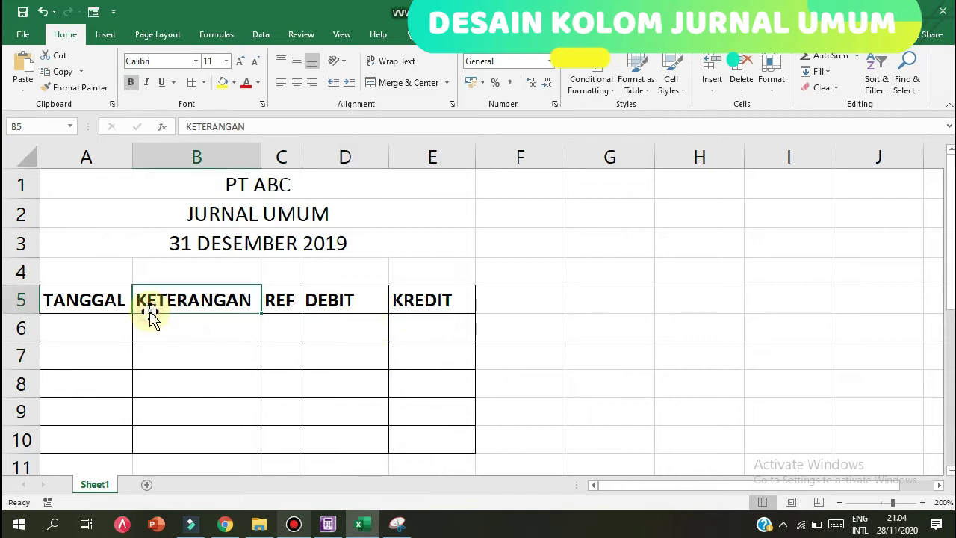
pyautogui.click(258, 332)
pyautogui.click(295, 327)
pyautogui.click(410, 325)
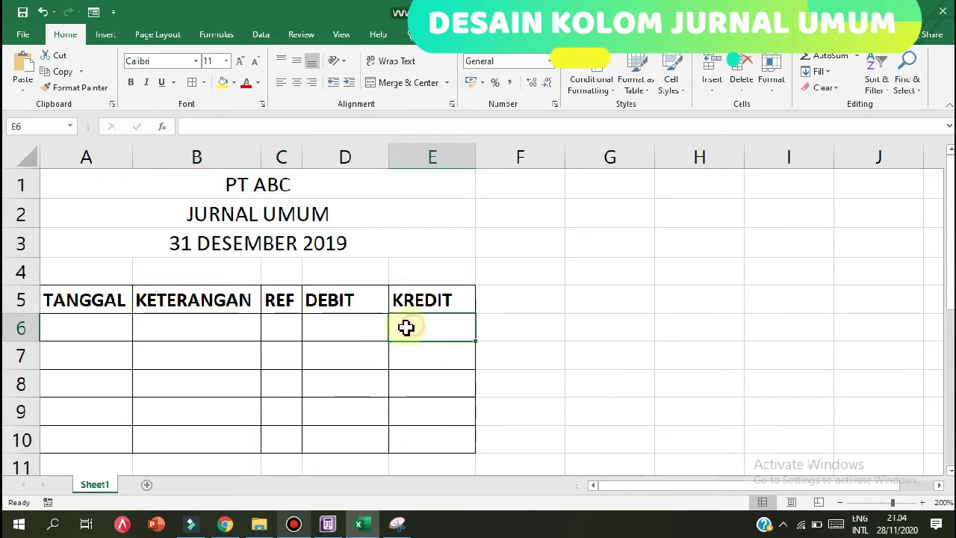
pyautogui.click(102, 319)
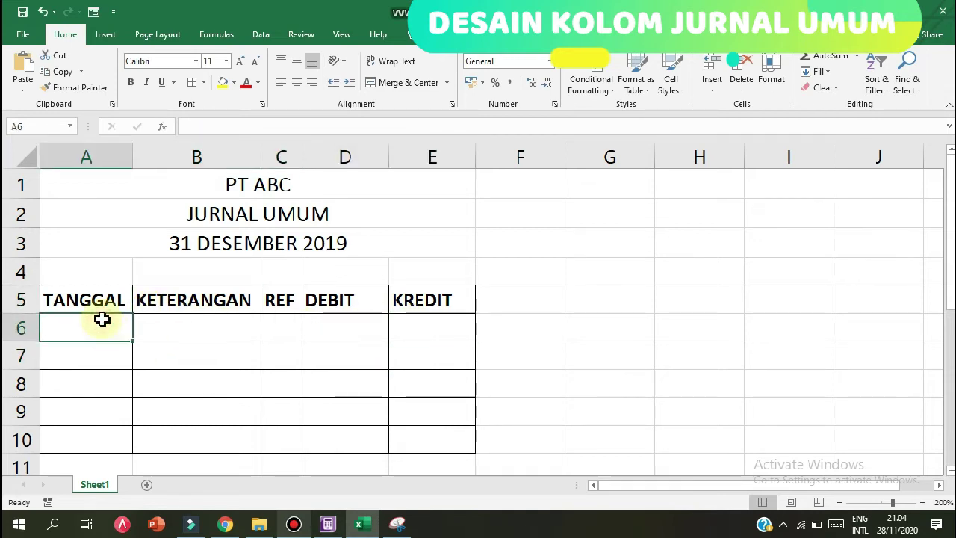
pyautogui.click(214, 332)
pyautogui.click(298, 329)
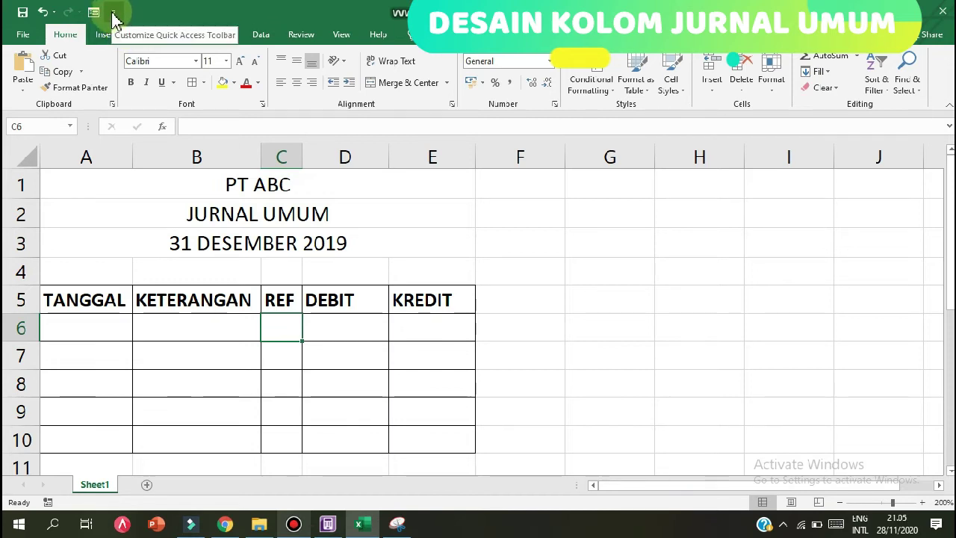
# Add the Alignment group to the Quick Access Toolbar, then open its More Commands options
pyautogui.rightClick(296, 107)
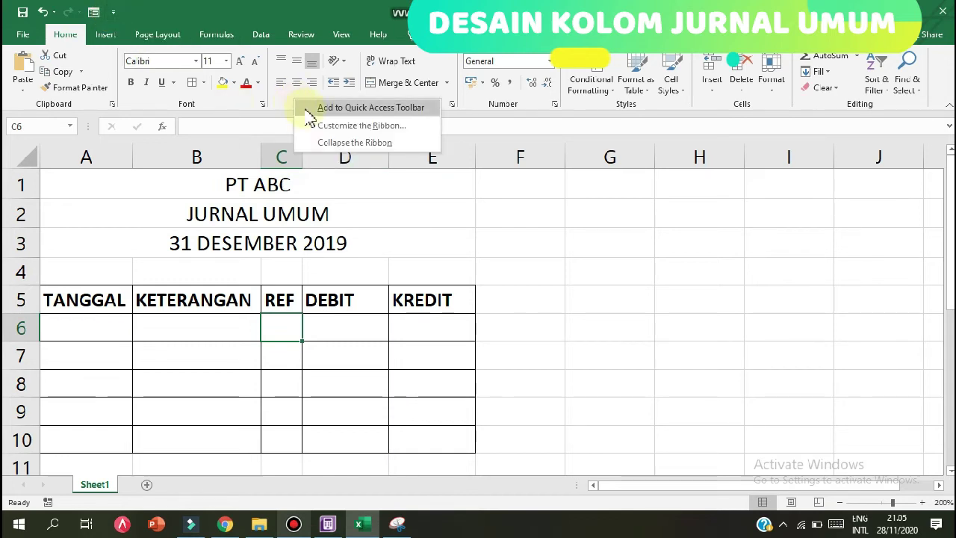
pyautogui.click(354, 109)
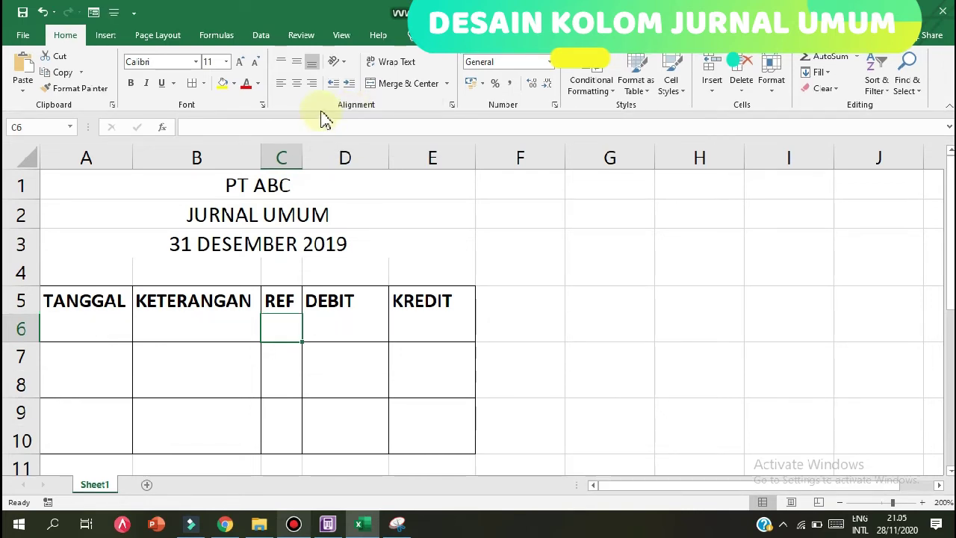
pyautogui.click(114, 12)
pyautogui.click(113, 11)
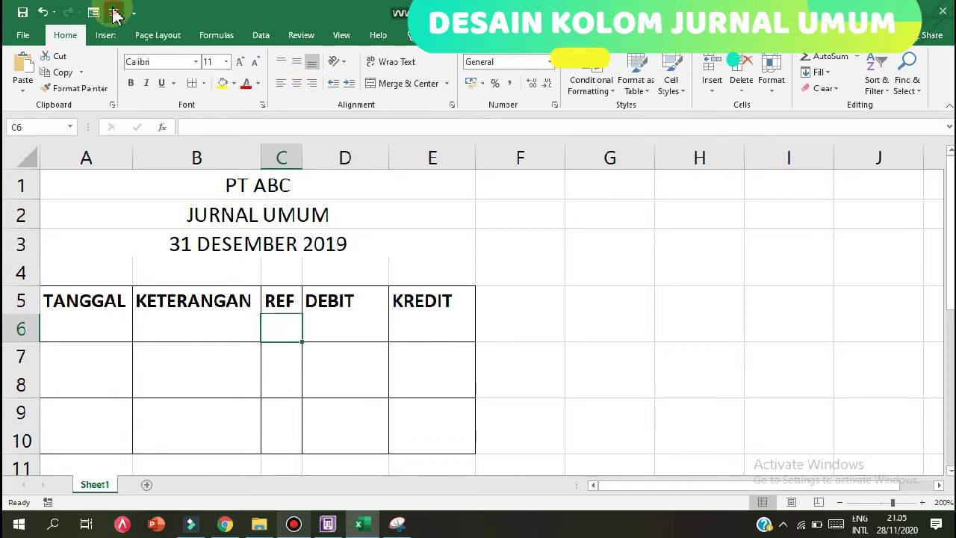
pyautogui.click(133, 12)
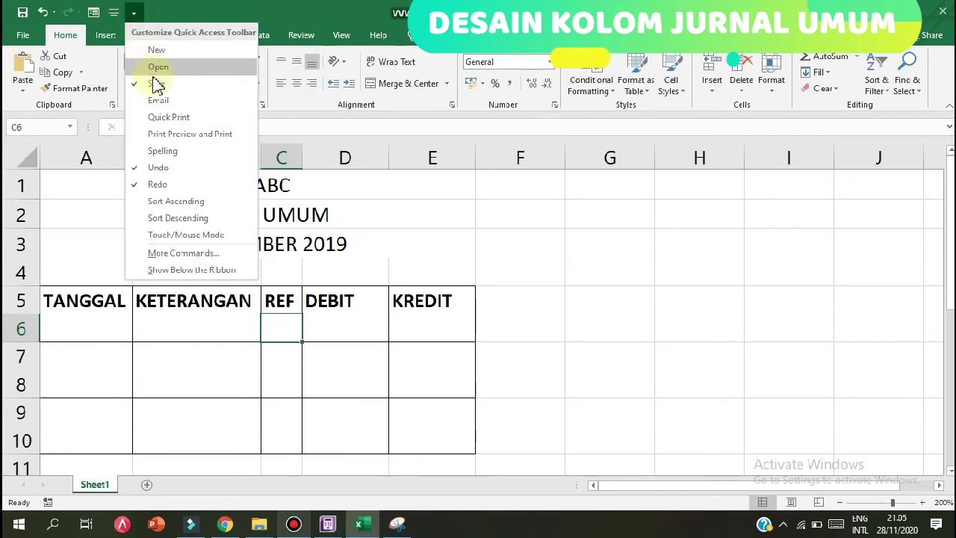
pyautogui.click(182, 257)
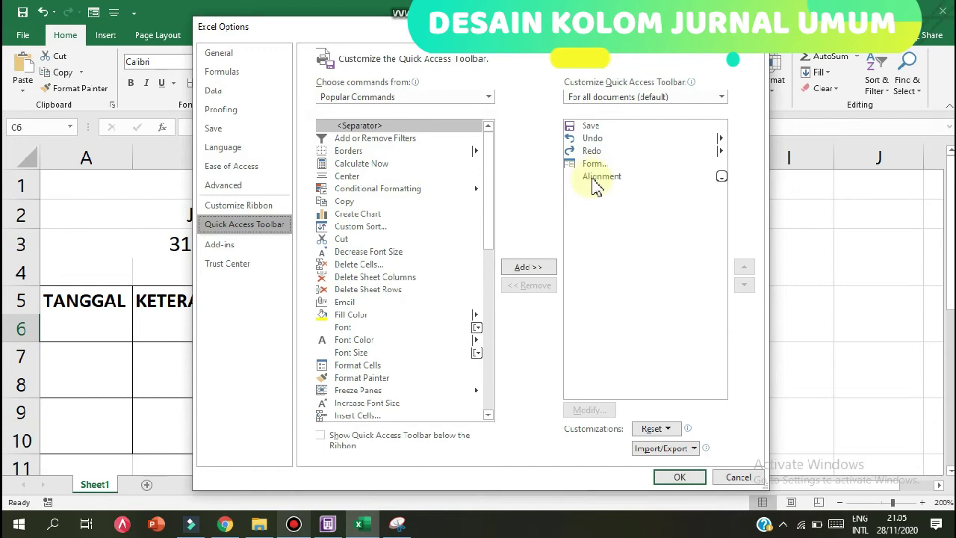
# Remove Alignment and Form from the toolbar list, keeping Save, Undo and Redo
pyautogui.click(601, 179)
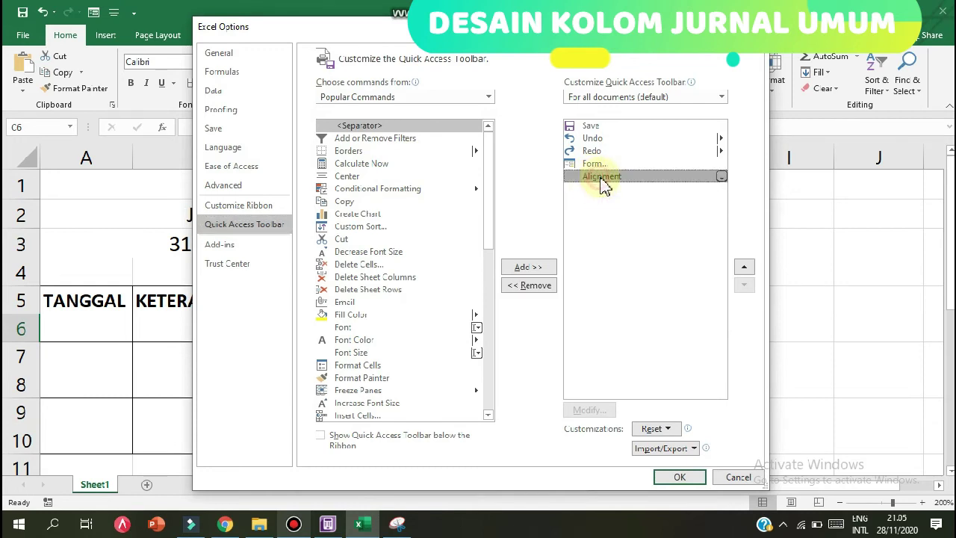
pyautogui.click(545, 285)
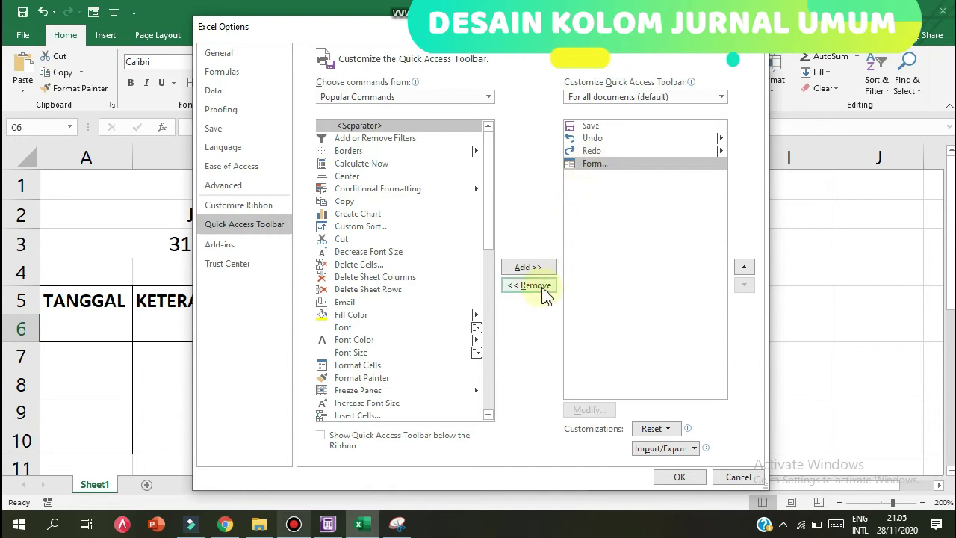
pyautogui.click(544, 290)
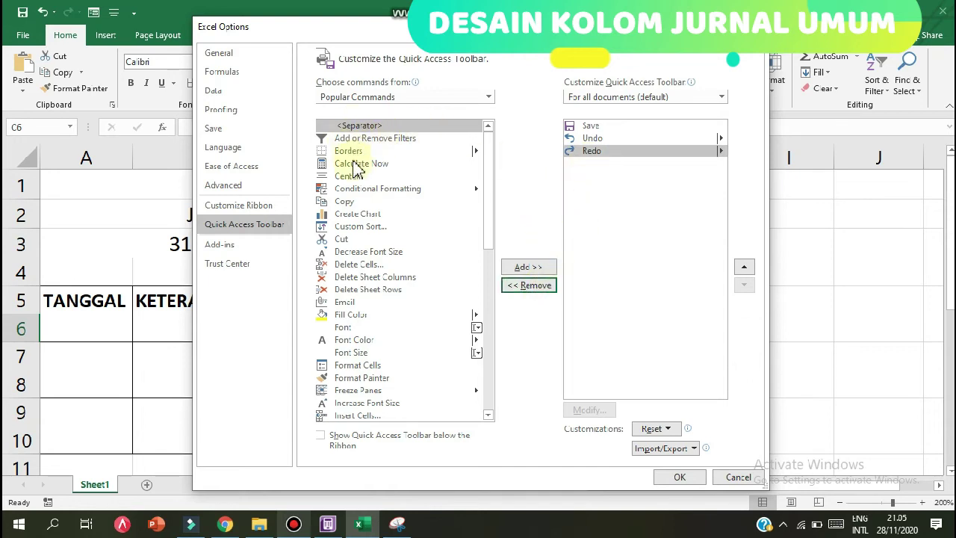
pyautogui.scroll(-1, 405, 202)
pyautogui.scroll(-1, 405, 224)
pyautogui.scroll(2, 434, 195)
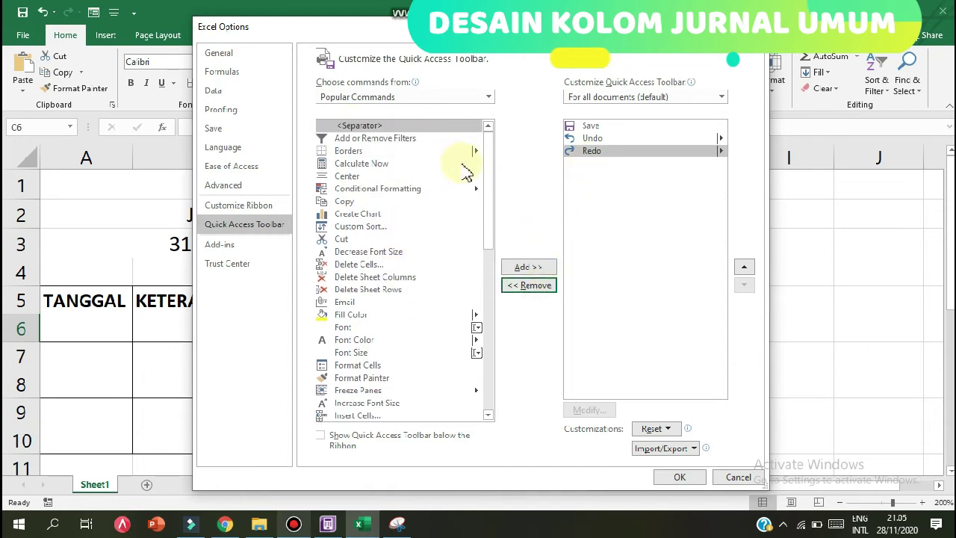
pyautogui.click(403, 100)
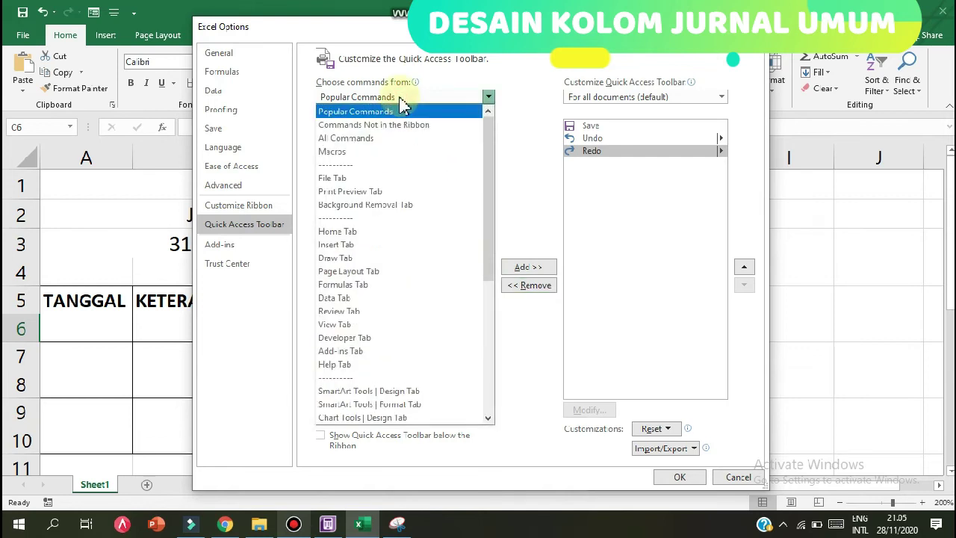
pyautogui.click(389, 112)
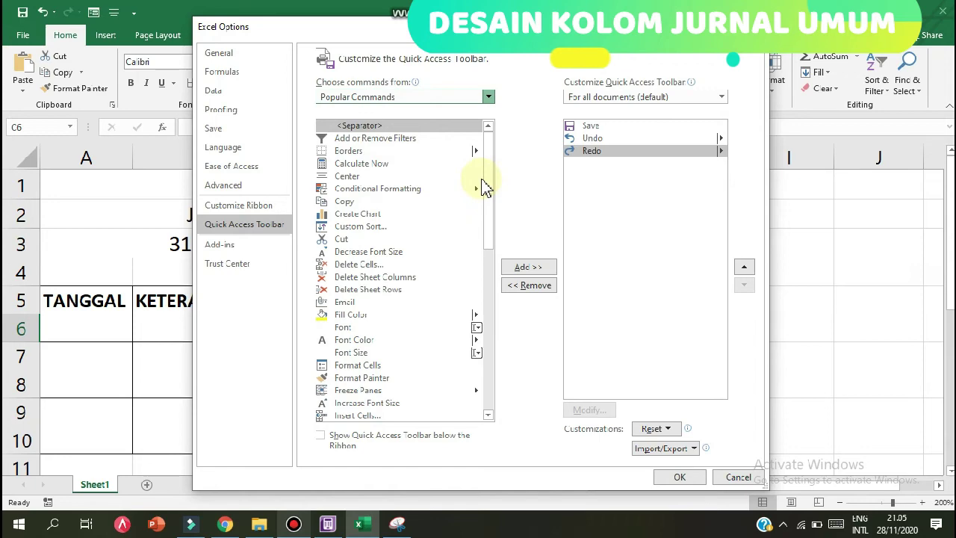
# From All Commands, add Form... to the Quick Access Toolbar and confirm with OK
pyautogui.press('Down')
pyautogui.press('Down')
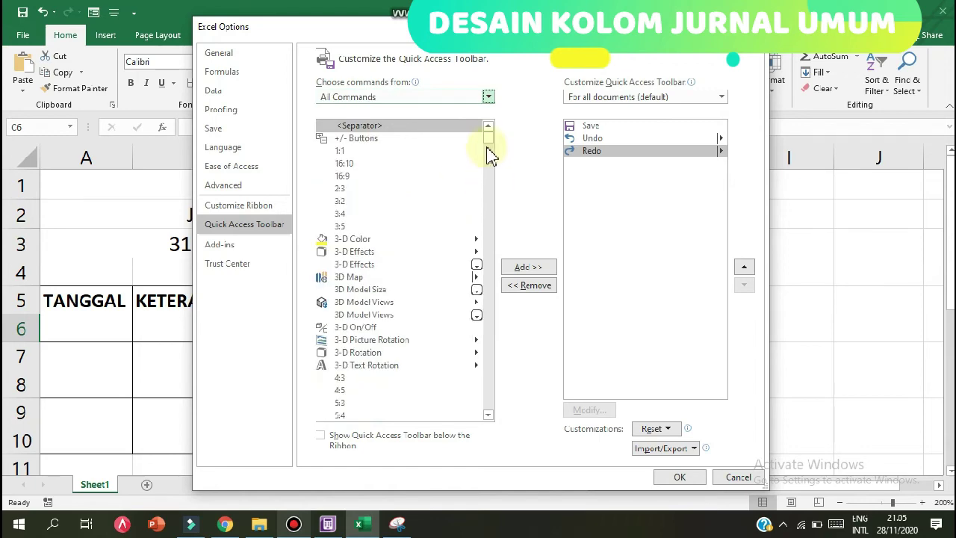
pyautogui.moveTo(486, 141)
pyautogui.mouseDown()
pyautogui.moveTo(493, 271)
pyautogui.moveTo(490, 244)
pyautogui.mouseUp()
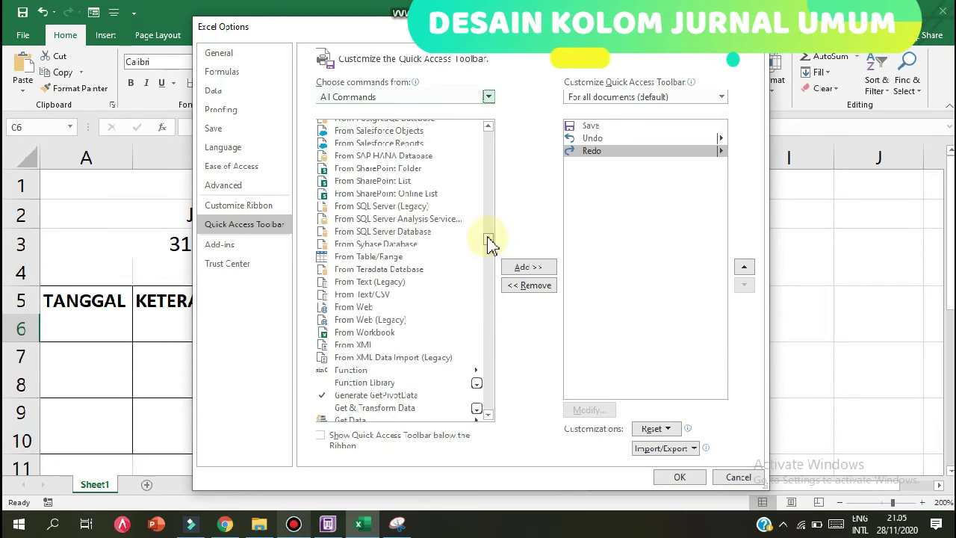
pyautogui.moveTo(488, 238); pyautogui.dragTo(486, 232)
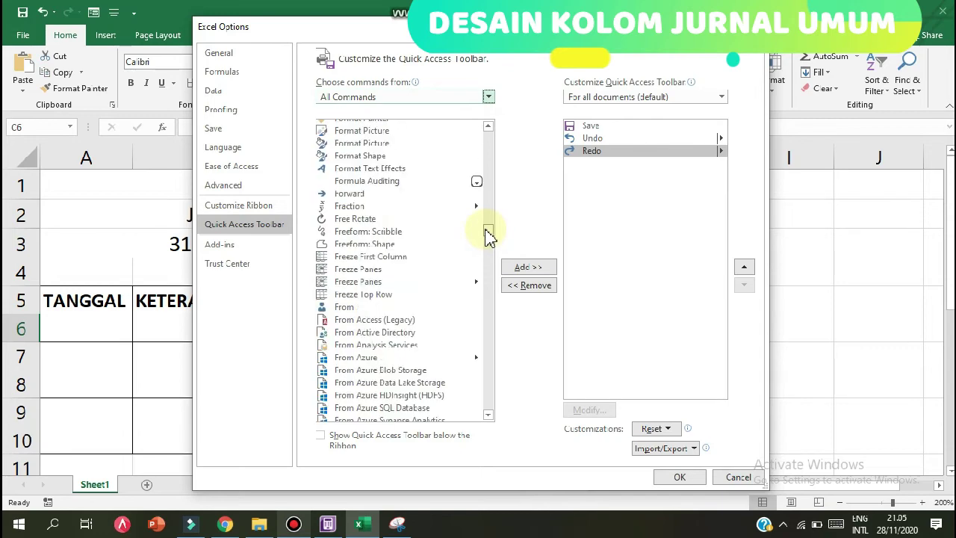
pyautogui.click(489, 126)
pyautogui.click(488, 125)
pyautogui.click(489, 125)
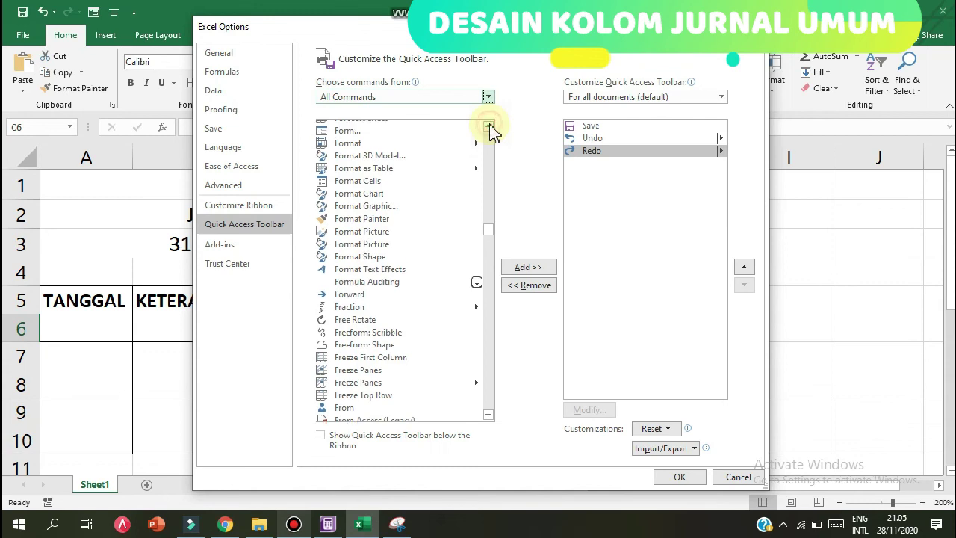
pyautogui.click(353, 147)
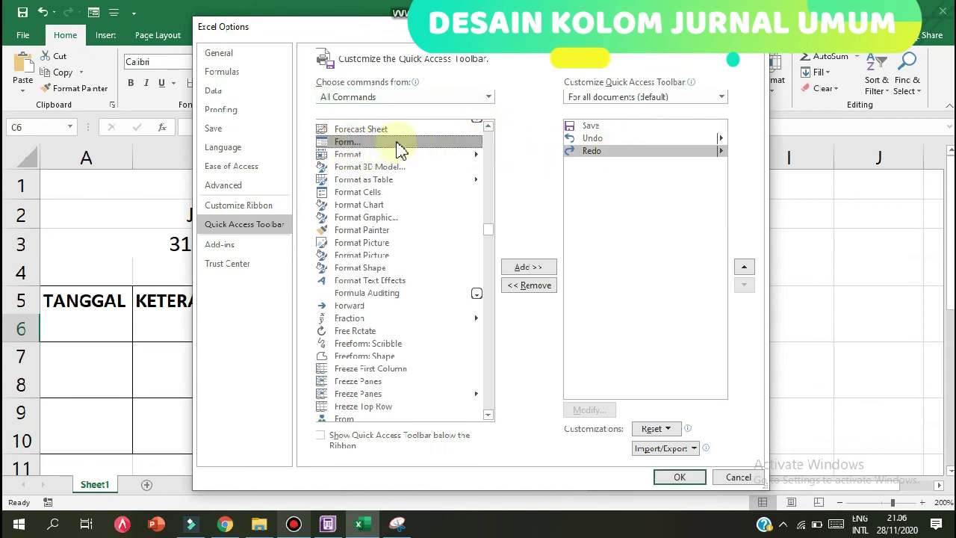
pyautogui.click(525, 268)
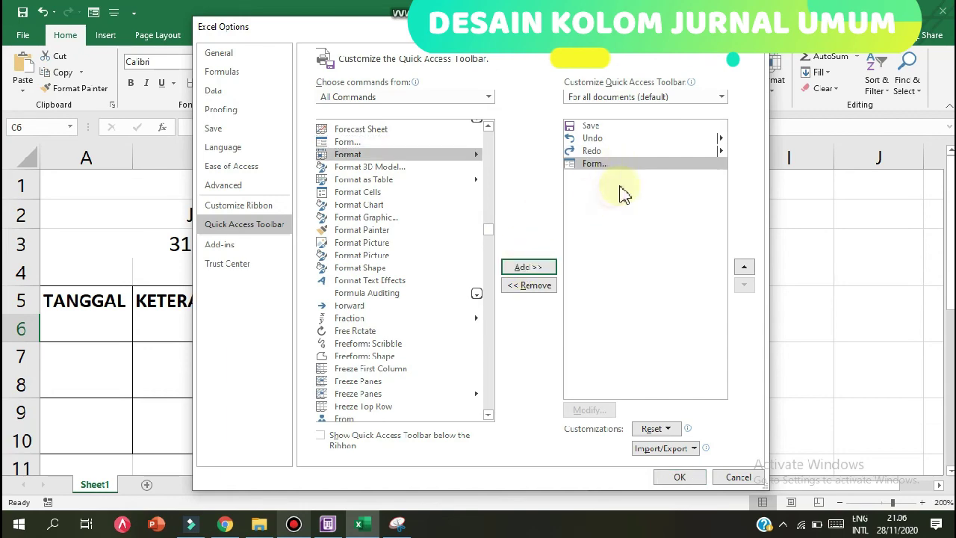
pyautogui.click(680, 477)
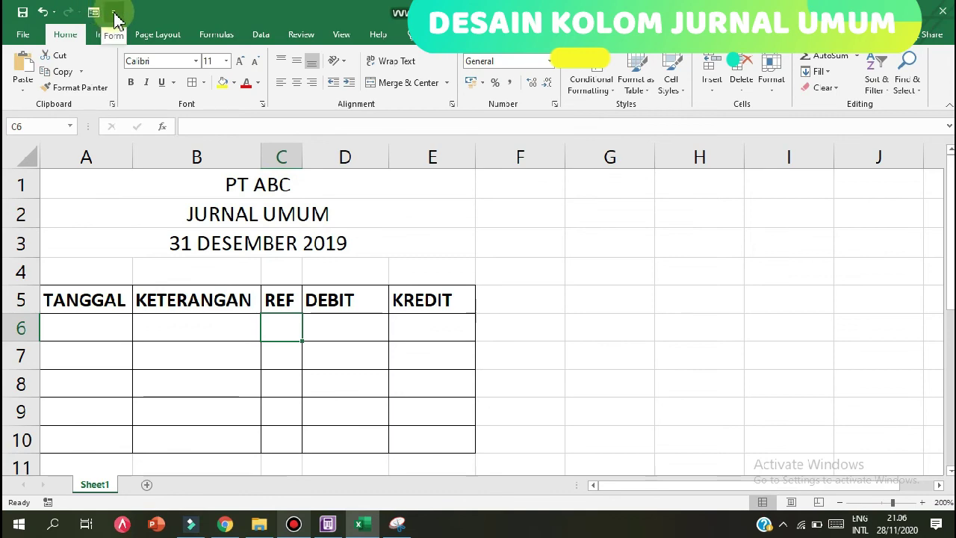
pyautogui.click(114, 15)
pyautogui.click(146, 253)
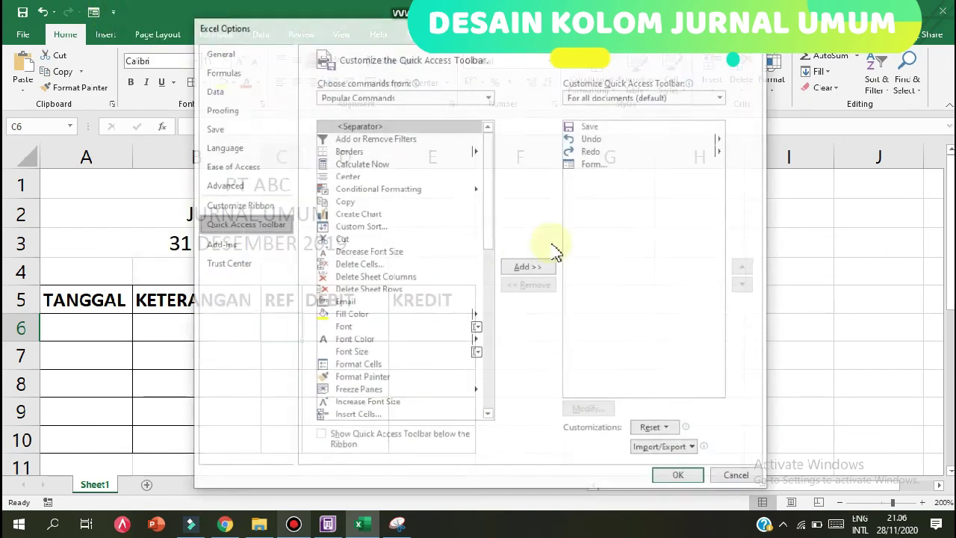
pyautogui.click(588, 164)
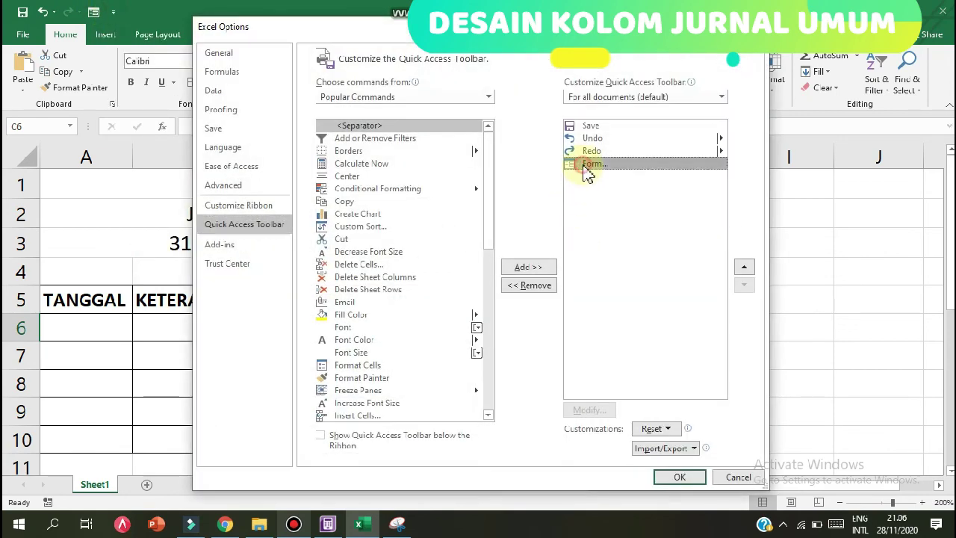
pyautogui.click(728, 479)
pyautogui.click(267, 236)
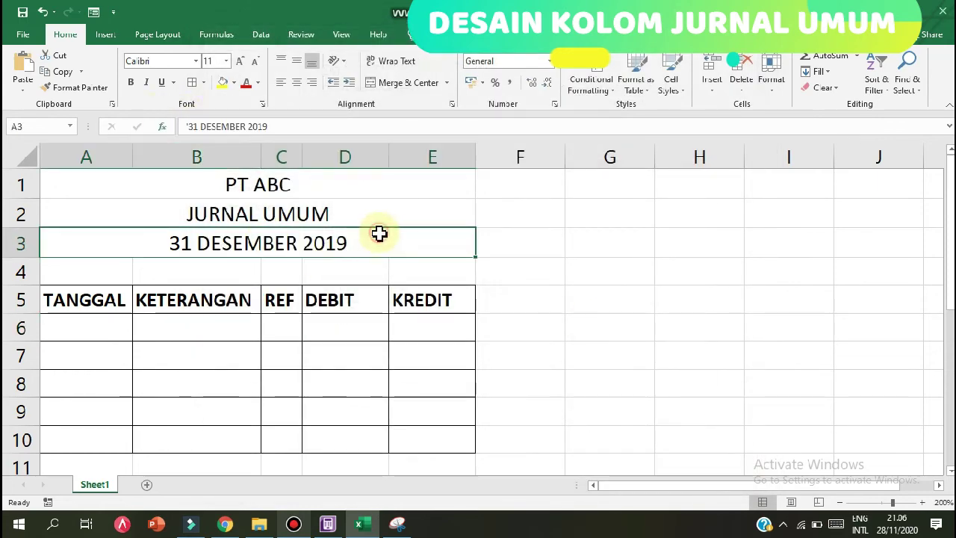
pyautogui.click(201, 321)
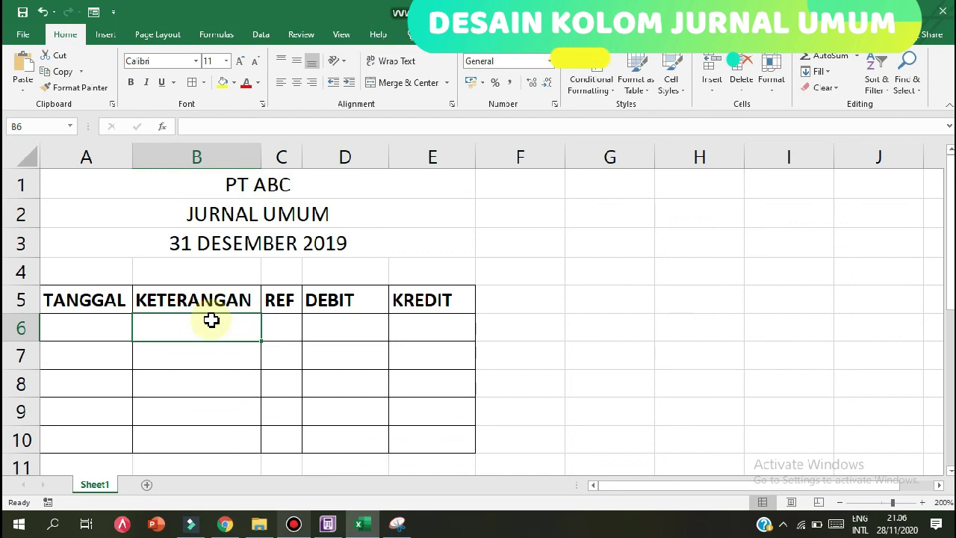
pyautogui.click(316, 331)
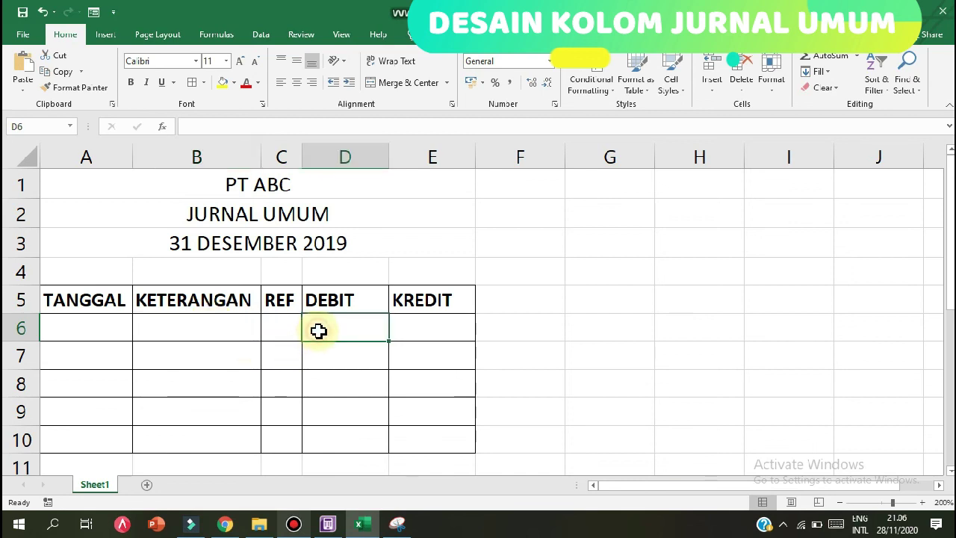